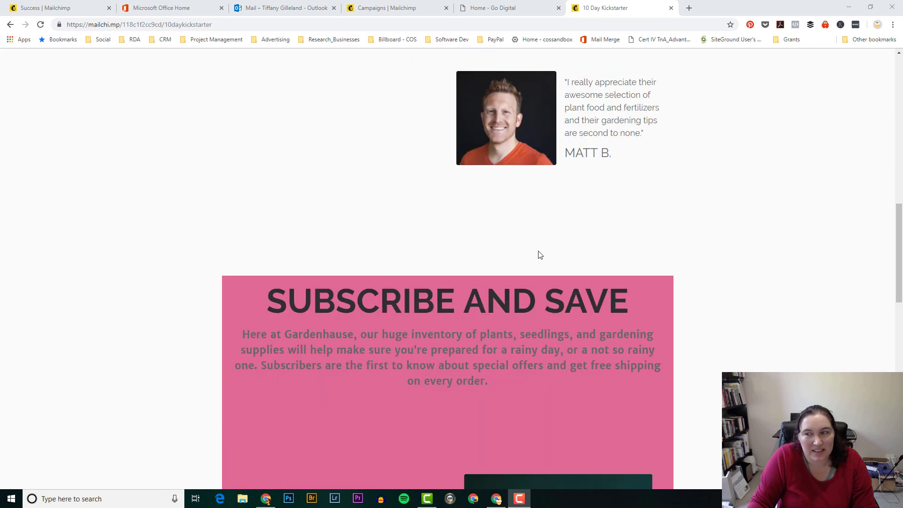
# Step: Scroll back up the live 10 Day Kickstarter page to the hero sign-up form
pyautogui.scroll(13, 538, 250)
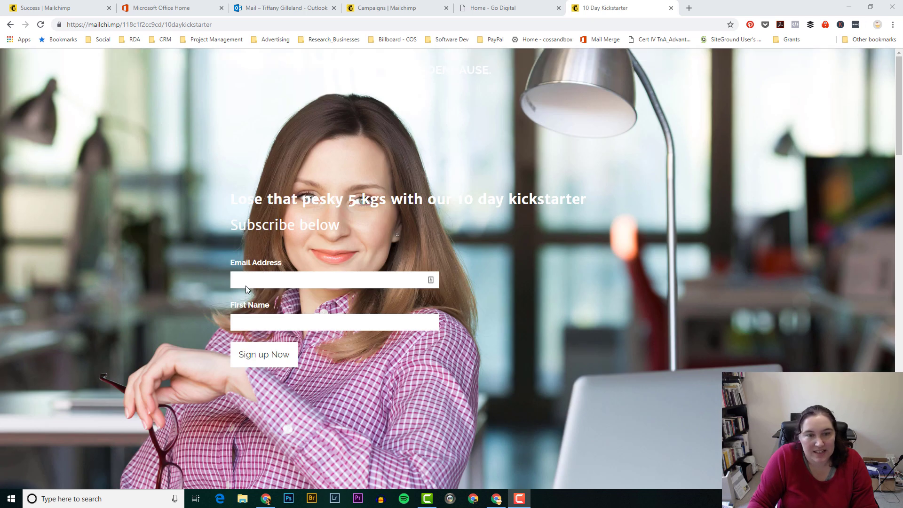
# Step: Enter the test subscriber's e-mail address and first name in the form and submit Sign up Now
pyautogui.click(265, 280)
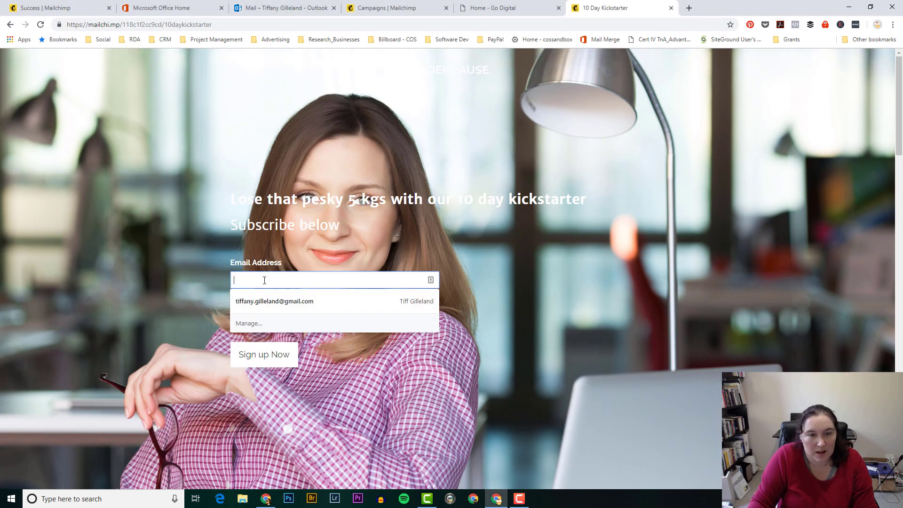
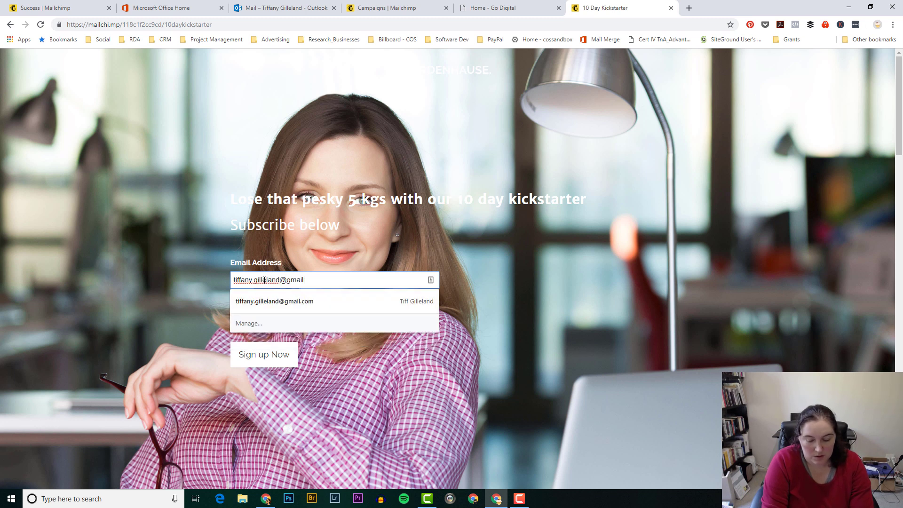
pyautogui.click(166, 320)
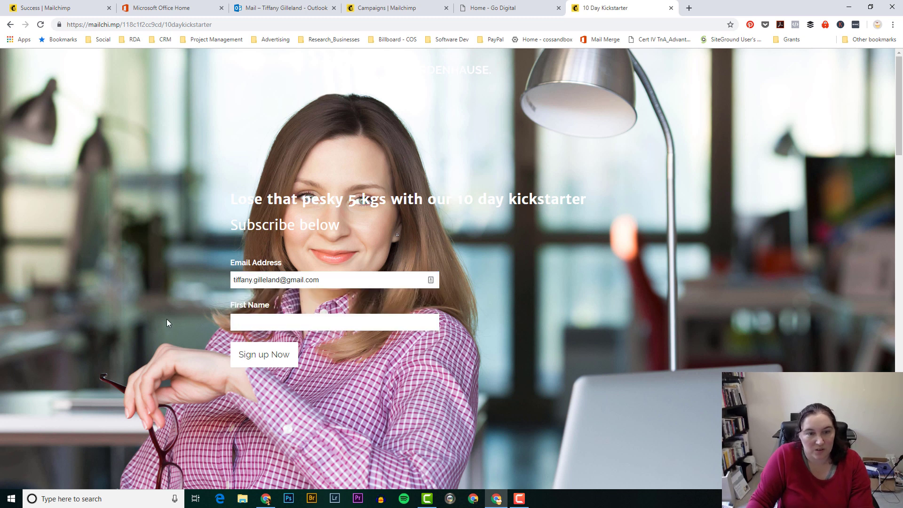
pyautogui.click(256, 324)
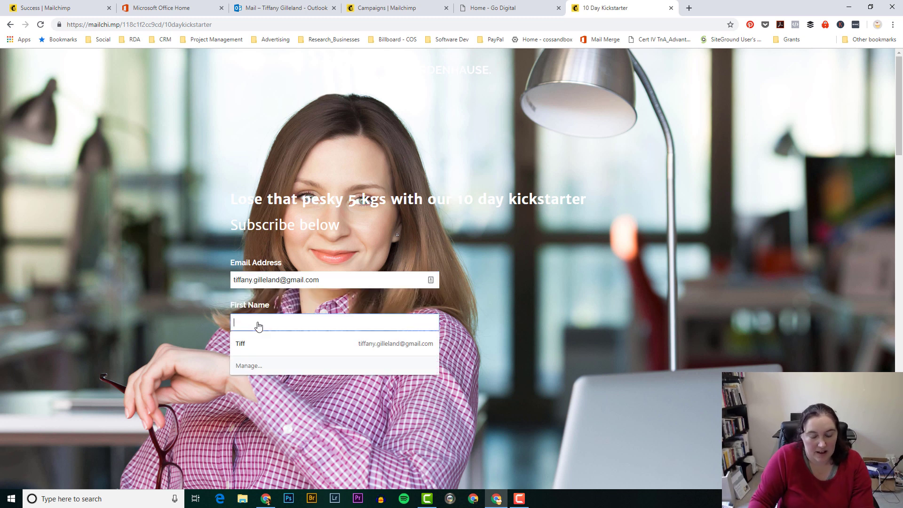
pyautogui.write('Tiff')
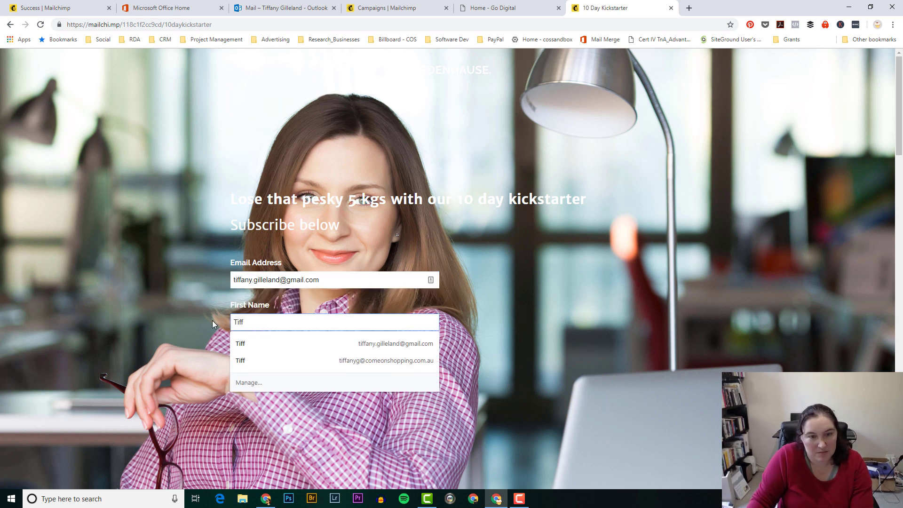
pyautogui.click(209, 321)
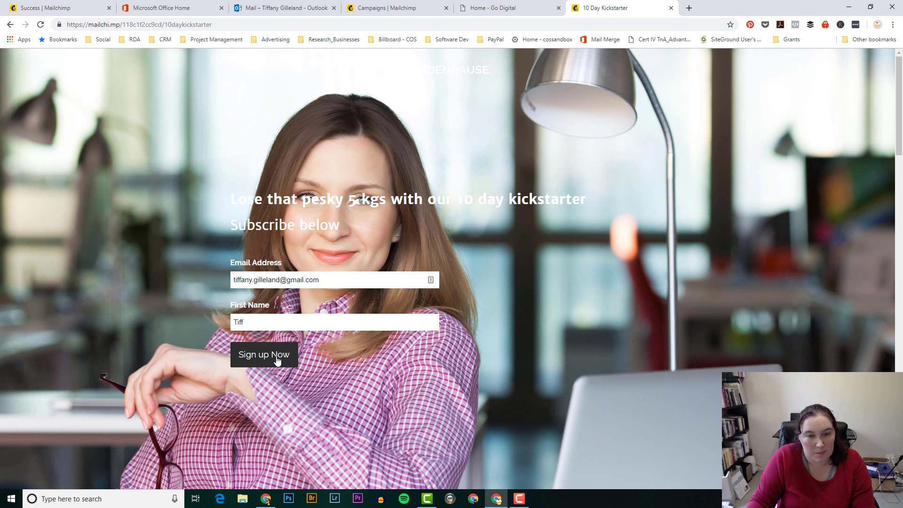
pyautogui.click(278, 360)
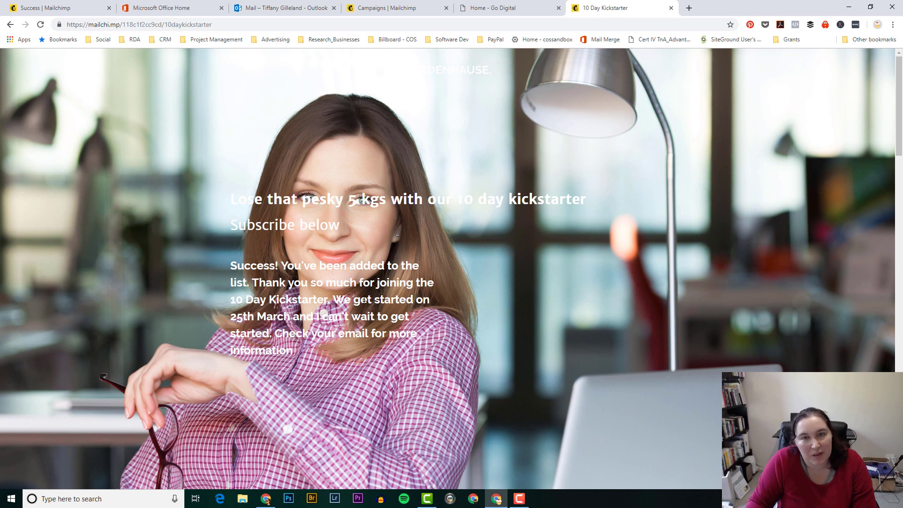
# Step: From the Campaigns list, choose Edit in the Go Digital Signup page's actions menu
pyautogui.click(395, 8)
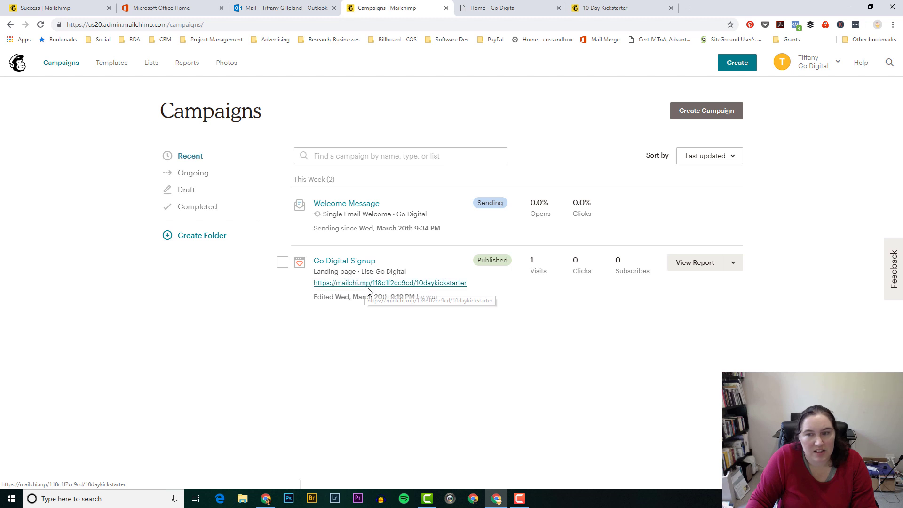
pyautogui.click(733, 264)
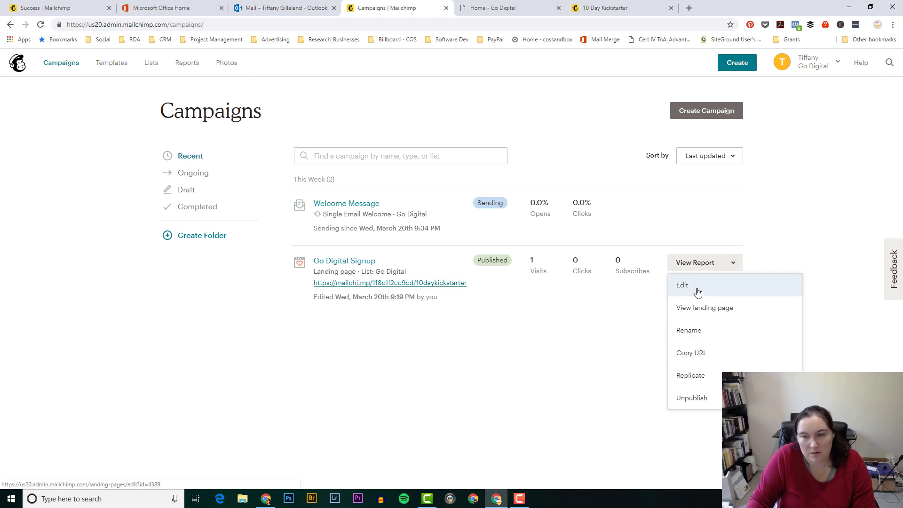
pyautogui.click(698, 292)
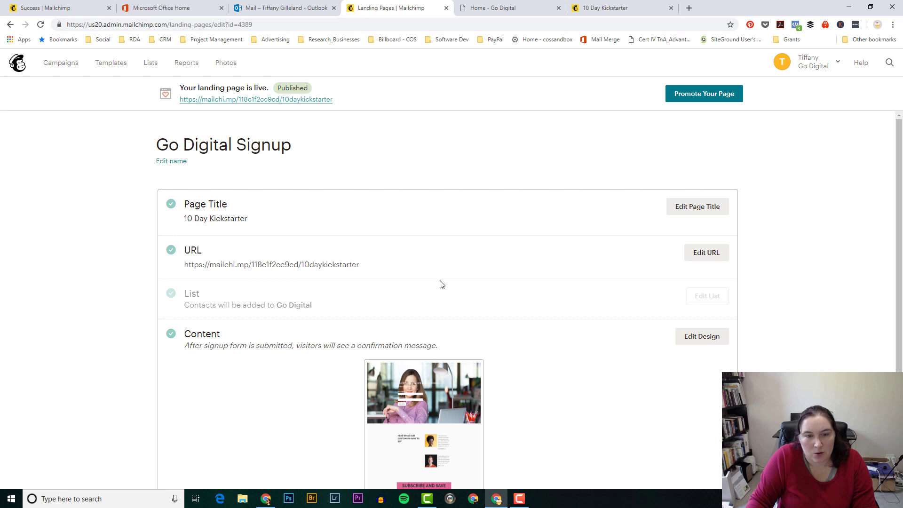
# Step: Check the Go Digital Signup content preview, then launch Edit Design
pyautogui.scroll(-2, 442, 285)
pyautogui.scroll(-1, 441, 285)
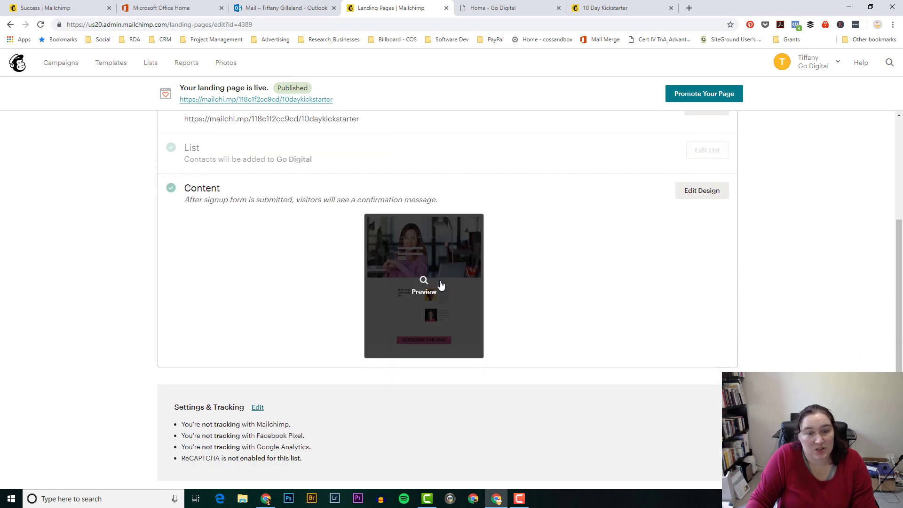
pyautogui.scroll(3, 441, 284)
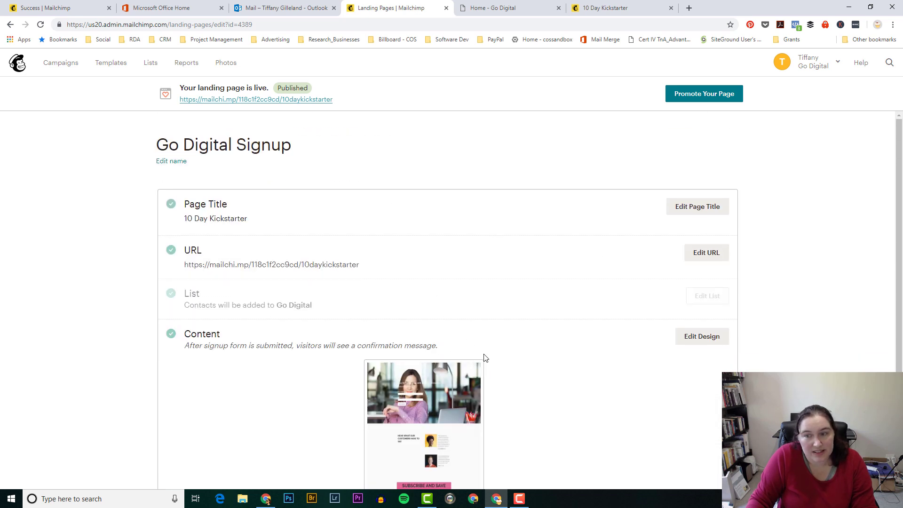
pyautogui.click(703, 342)
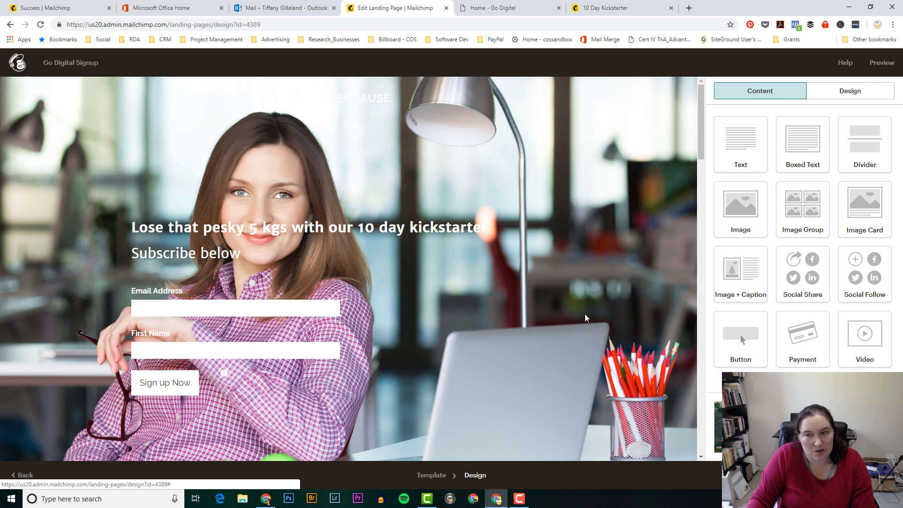
pyautogui.scroll(-3, 585, 314)
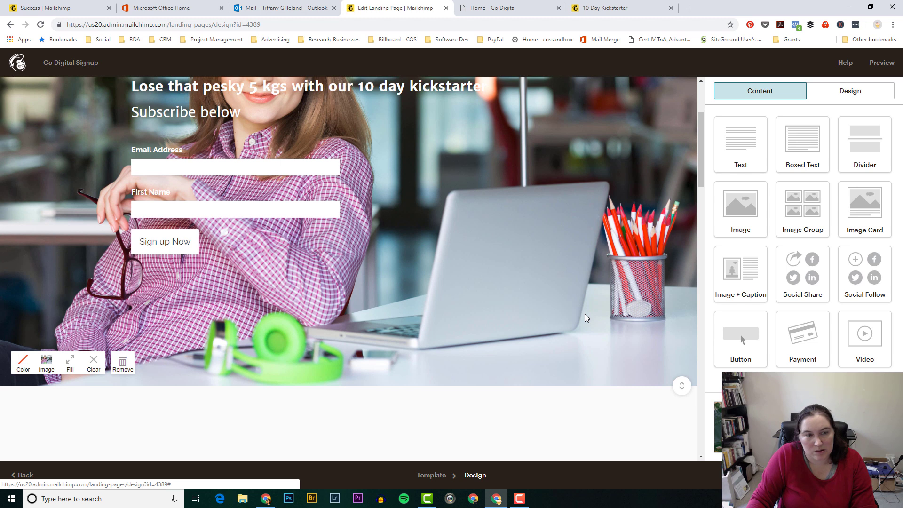
pyautogui.scroll(3, 586, 314)
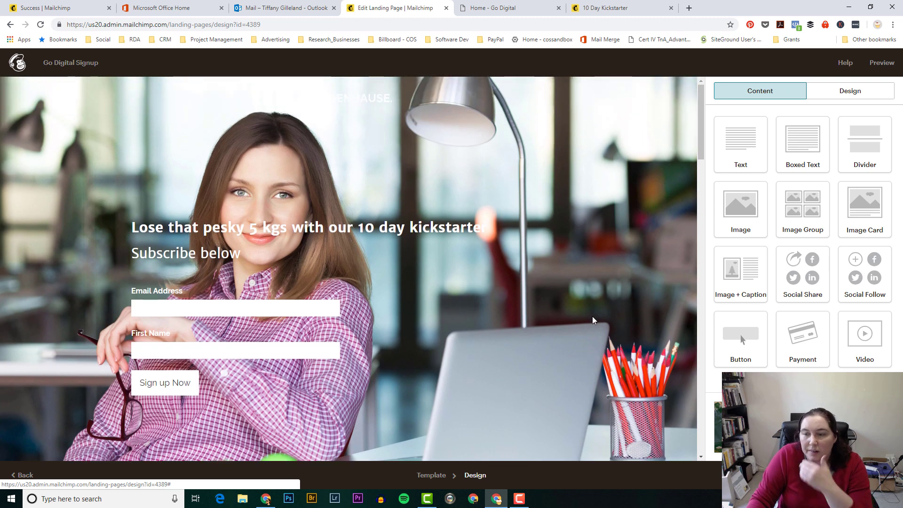
pyautogui.click(348, 245)
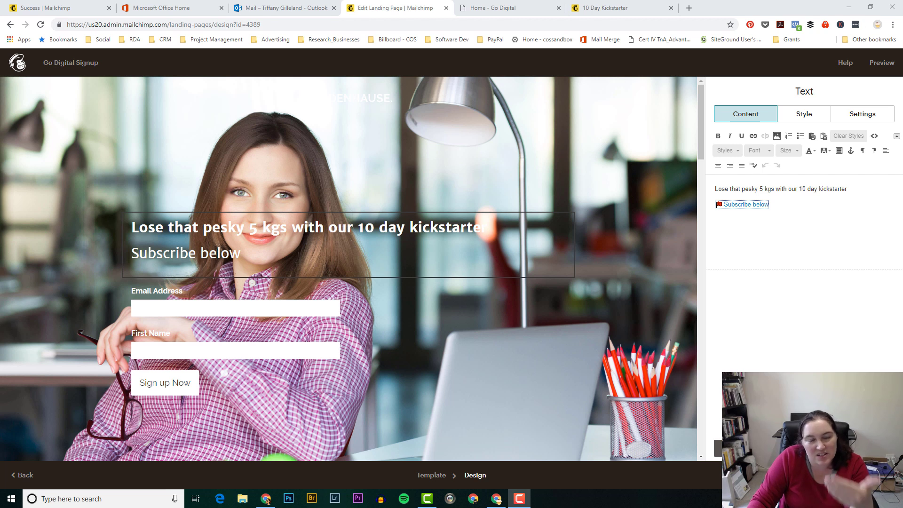
pyautogui.click(752, 448)
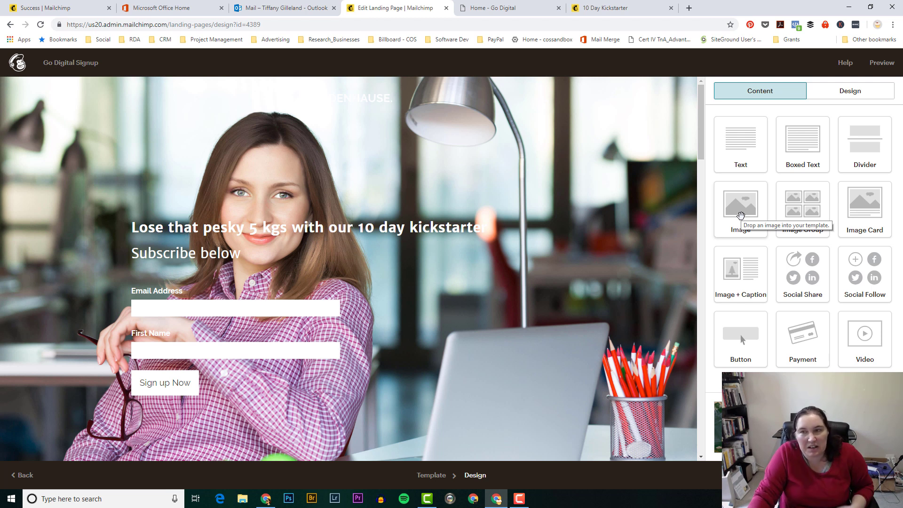
pyautogui.moveTo(297, 244)
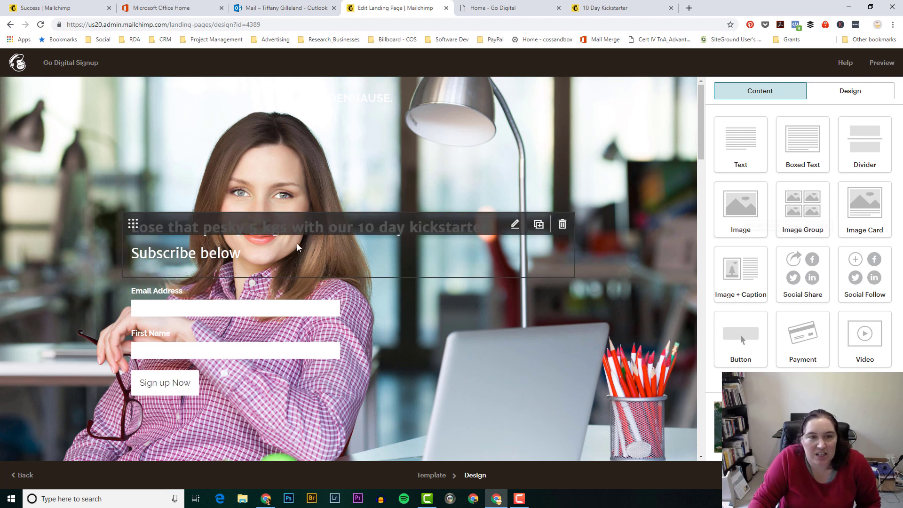
# Step: Set the headline text colour to black #000000 and save the heading block
pyautogui.click(516, 225)
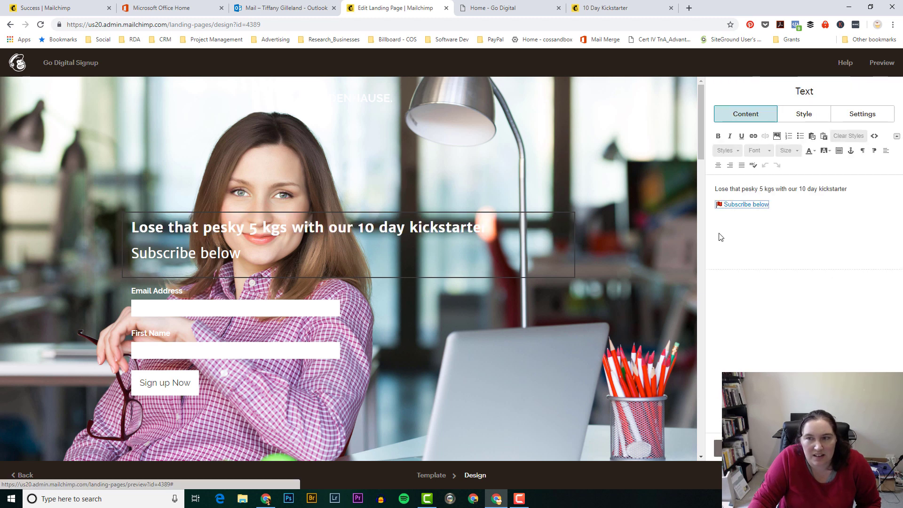
pyautogui.click(804, 115)
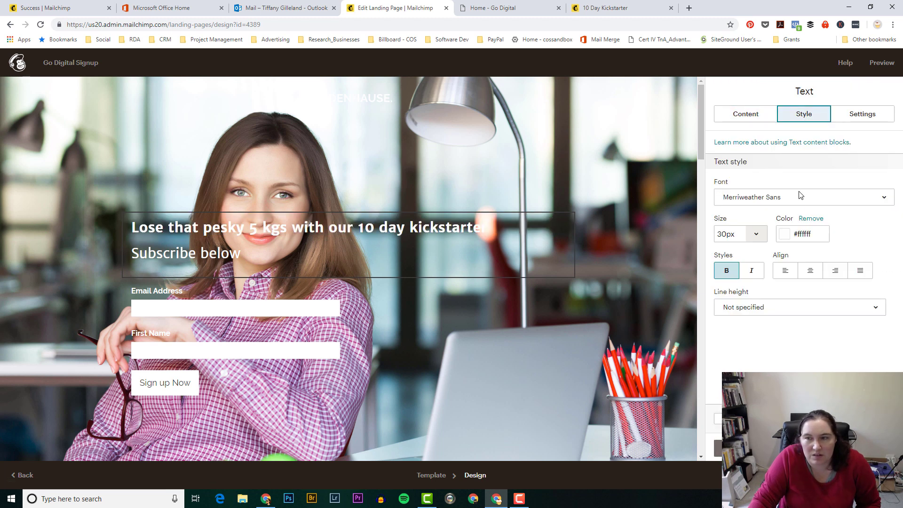
pyautogui.click(784, 235)
pyautogui.click(786, 286)
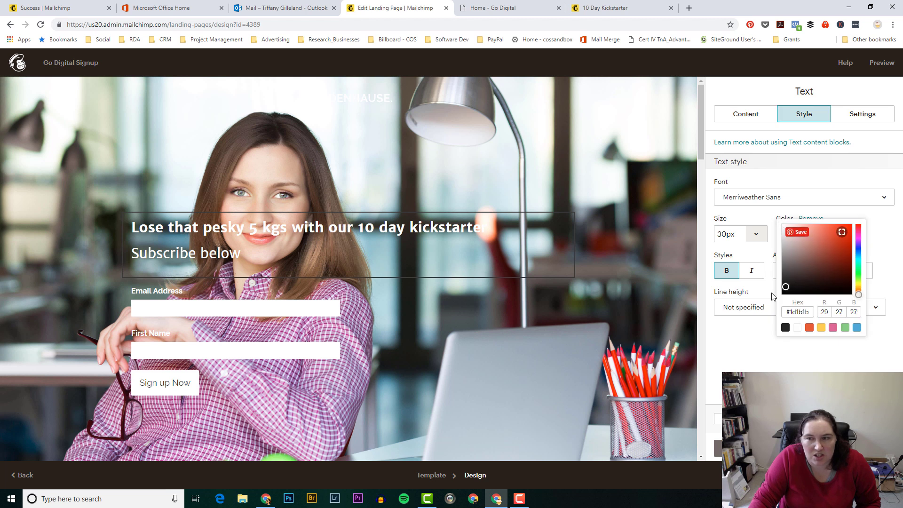
pyautogui.moveTo(772, 296); pyautogui.dragTo(763, 303)
pyautogui.click(763, 302)
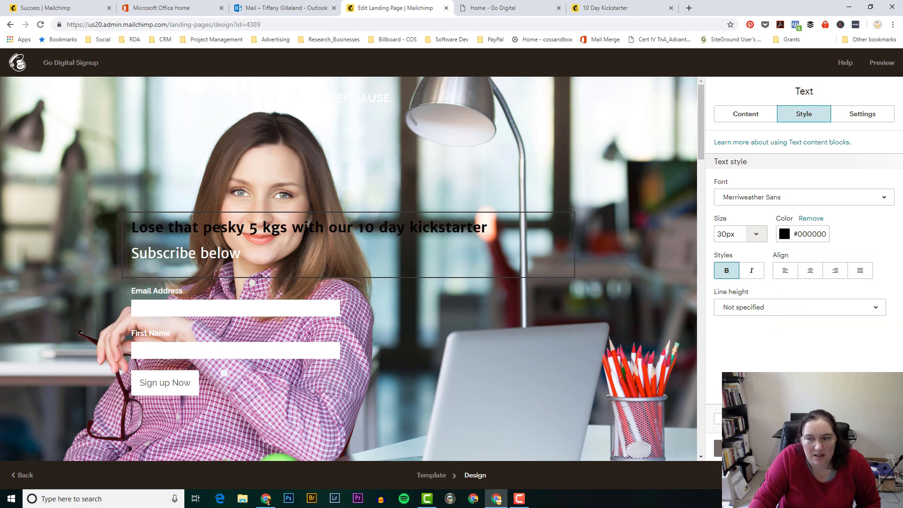
pyautogui.click(719, 418)
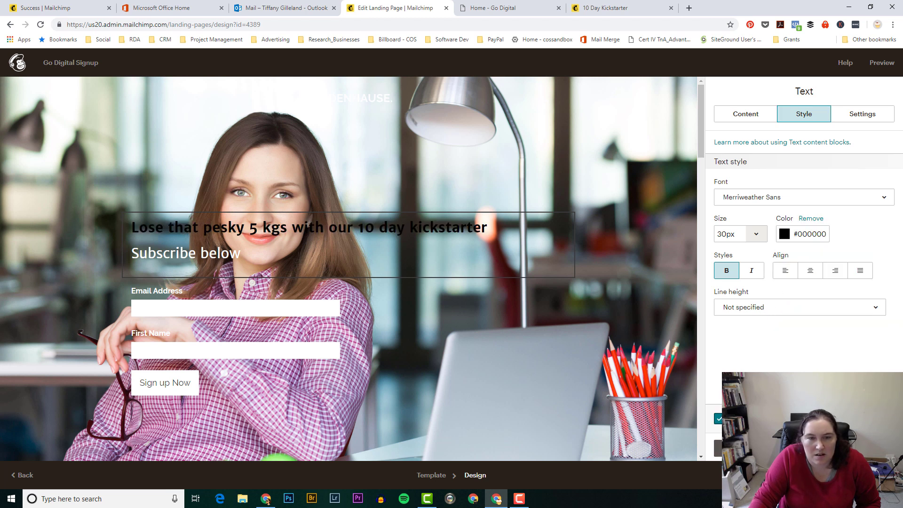
pyautogui.click(719, 448)
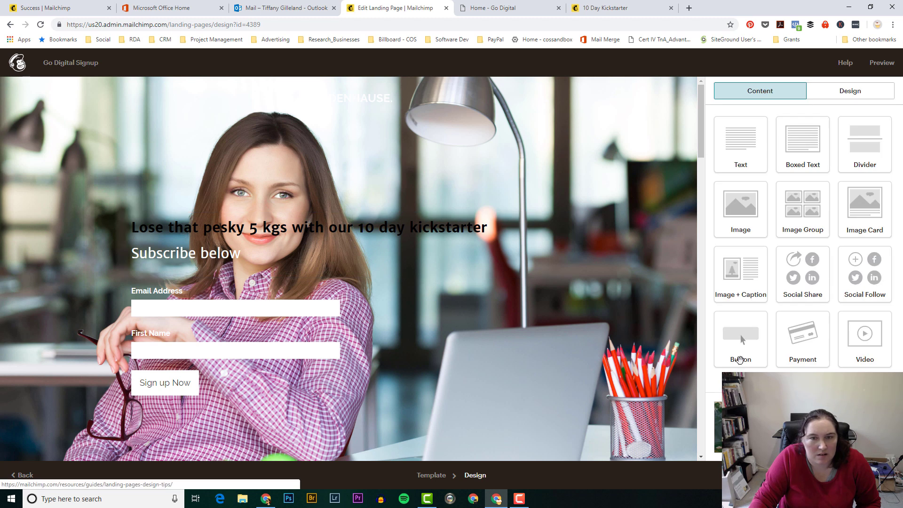
# Step: Change the headline text colour to white #ffffff and save the block
pyautogui.moveTo(411, 234)
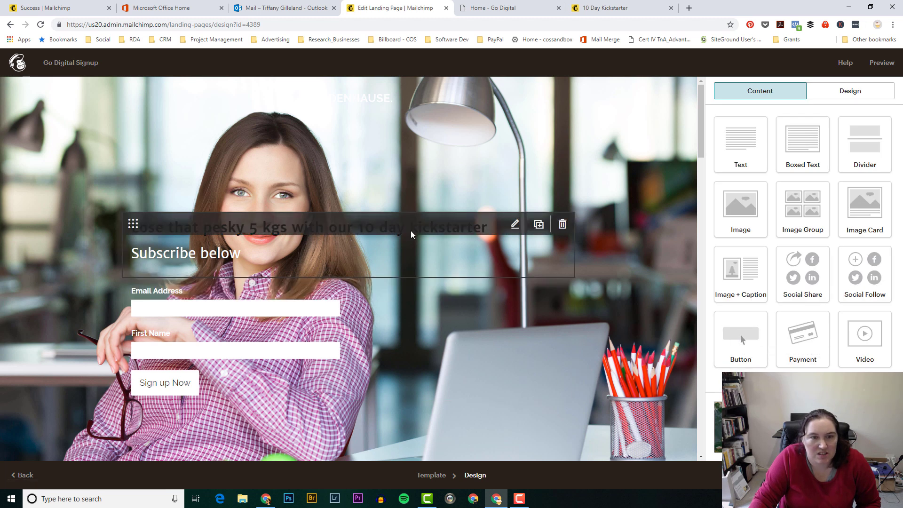
pyautogui.click(516, 225)
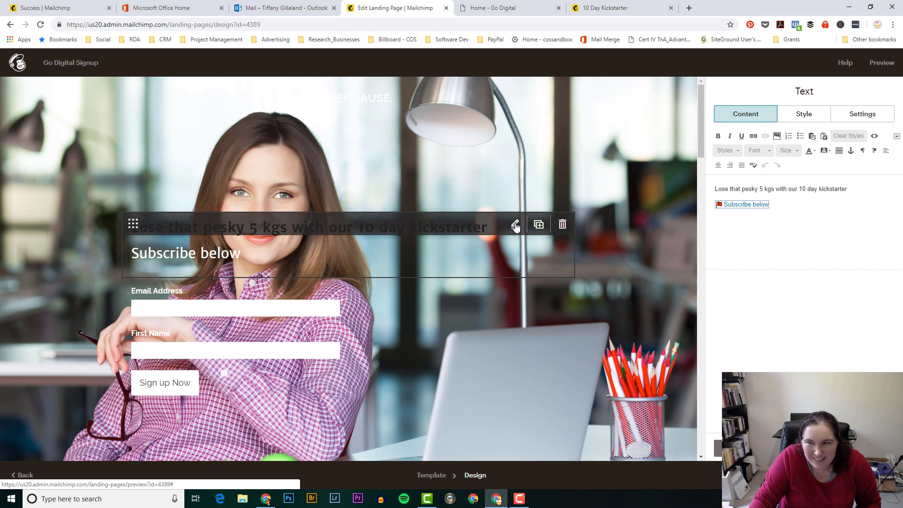
pyautogui.click(802, 115)
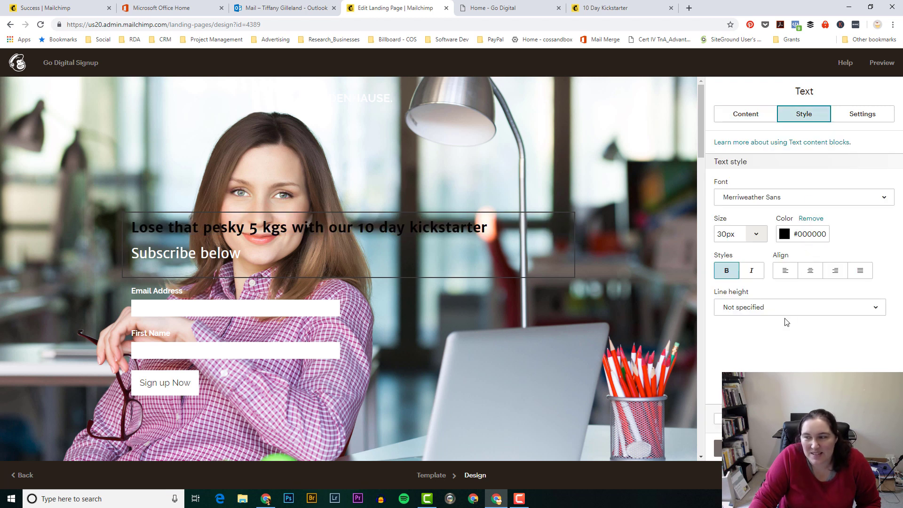
pyautogui.click(785, 234)
pyautogui.moveTo(780, 278); pyautogui.dragTo(774, 214)
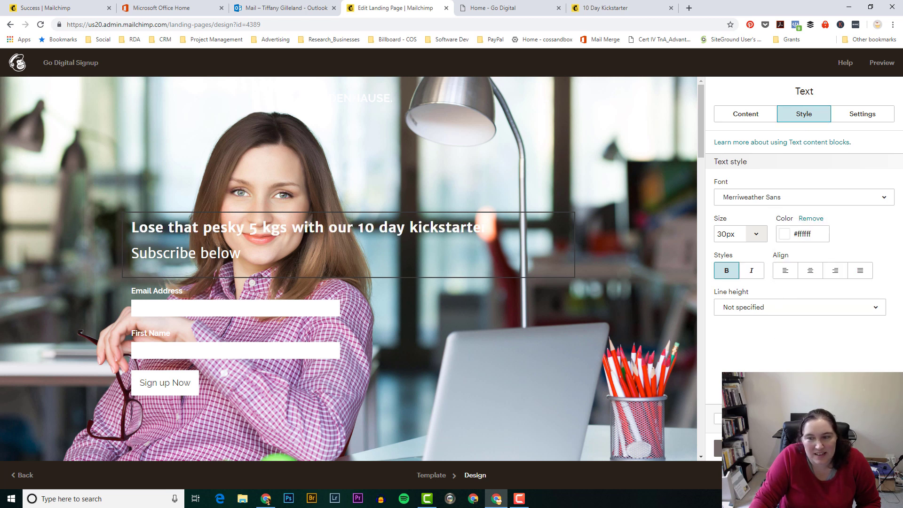
pyautogui.click(734, 448)
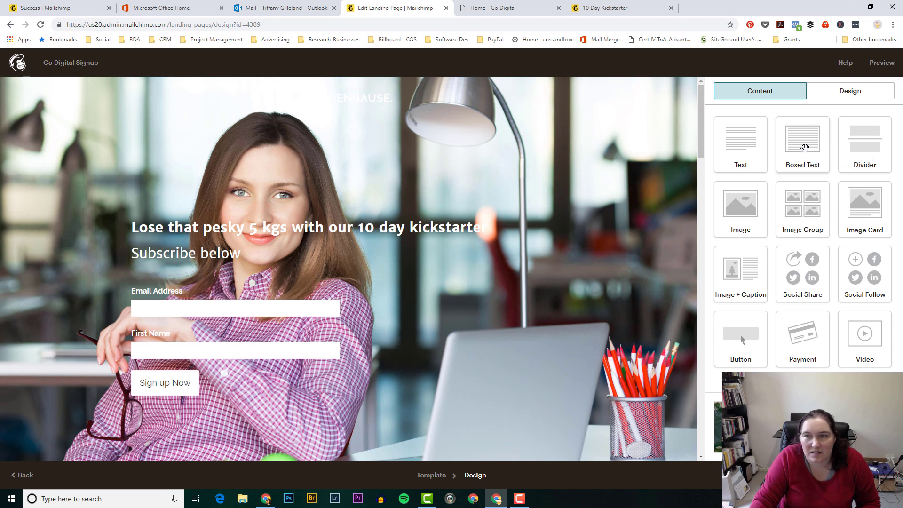
# Step: Place a Boxed Text block above the headline reading 'Lose that pesky 5 Kgs with out 10 Day Kickstarter'
pyautogui.moveTo(805, 148); pyautogui.dragTo(312, 218)
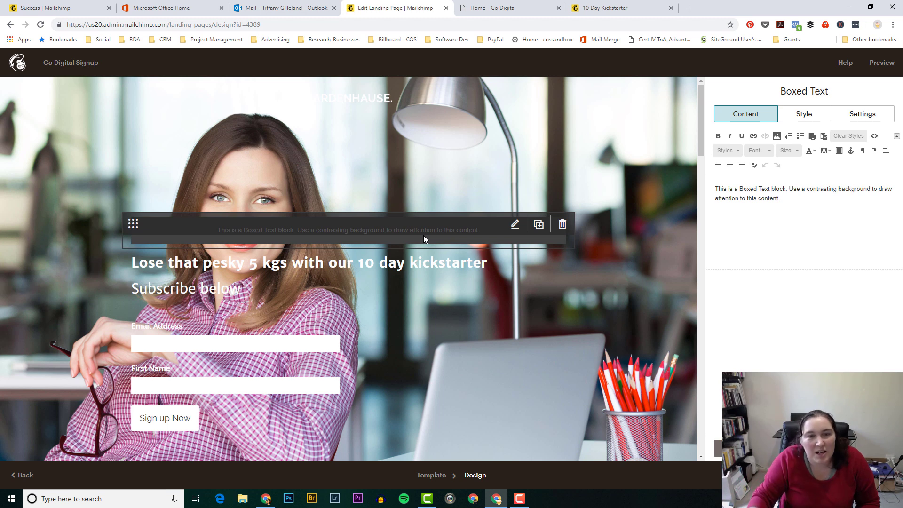
pyautogui.click(563, 225)
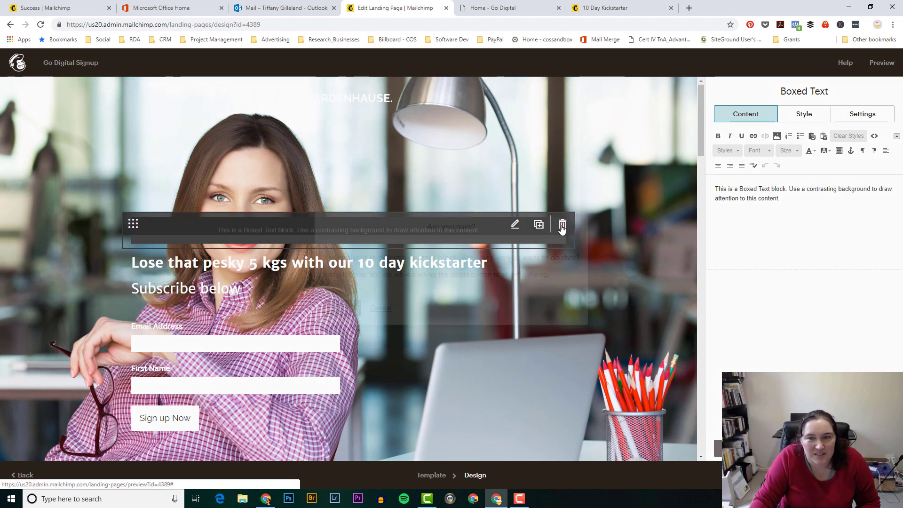
pyautogui.click(342, 309)
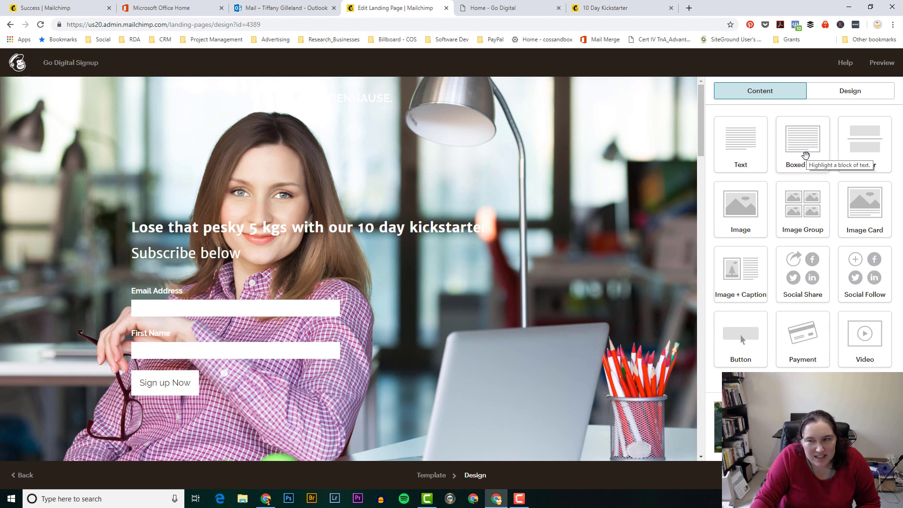
pyautogui.moveTo(806, 155); pyautogui.dragTo(330, 212)
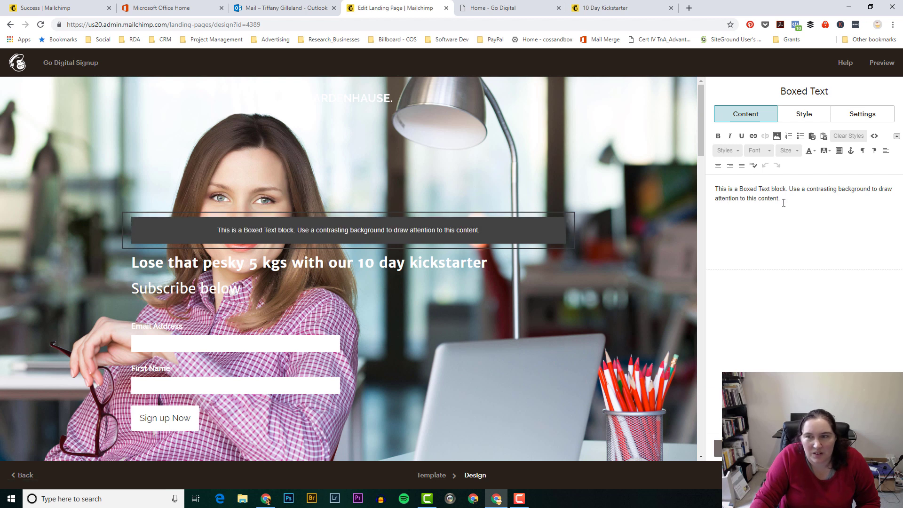
pyautogui.hotkey('ctrl', 'a')
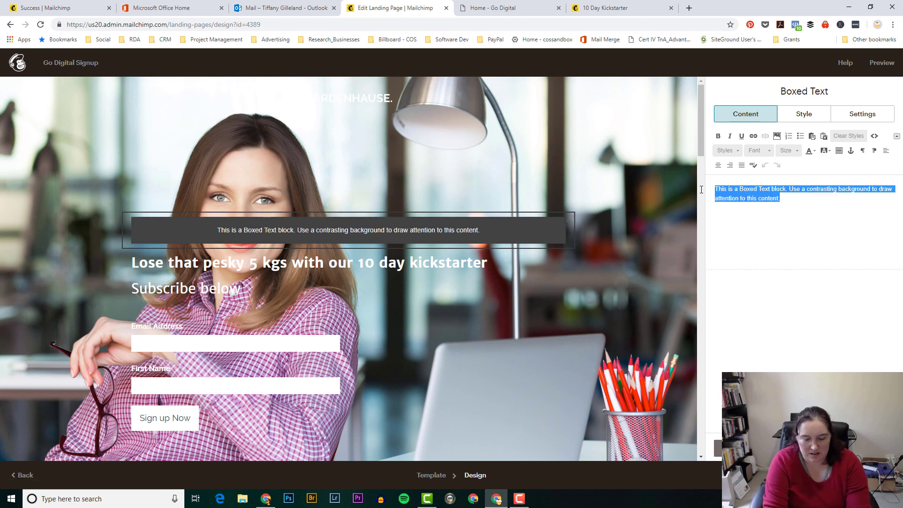
pyautogui.write('Lose that pesk')
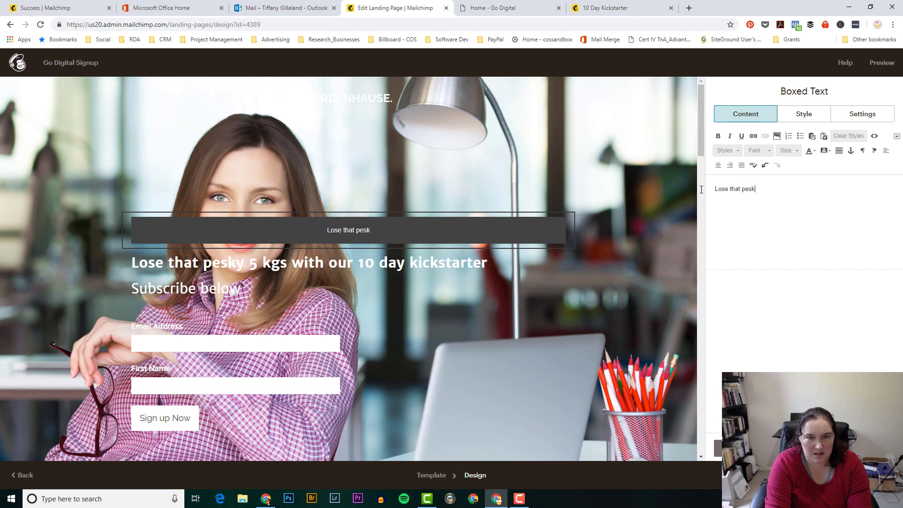
pyautogui.write('y 5 ')
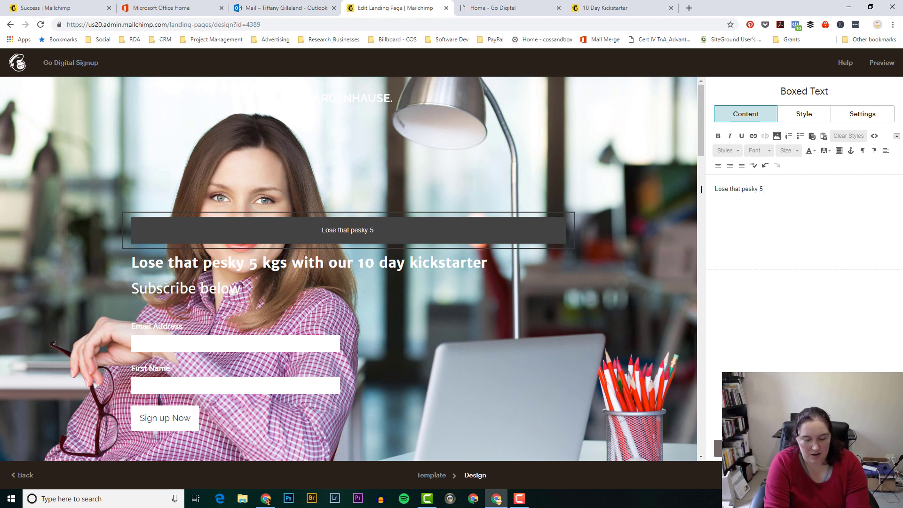
pyautogui.write('K')
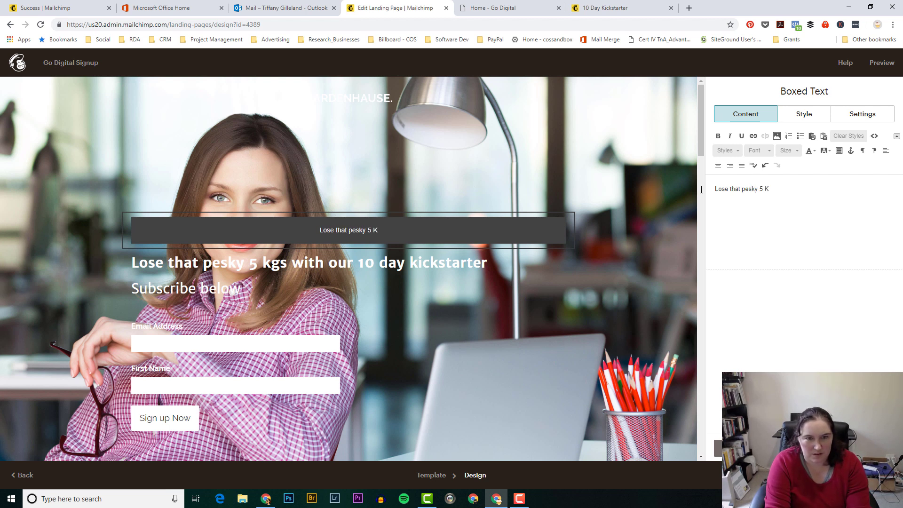
pyautogui.write('gs with out')
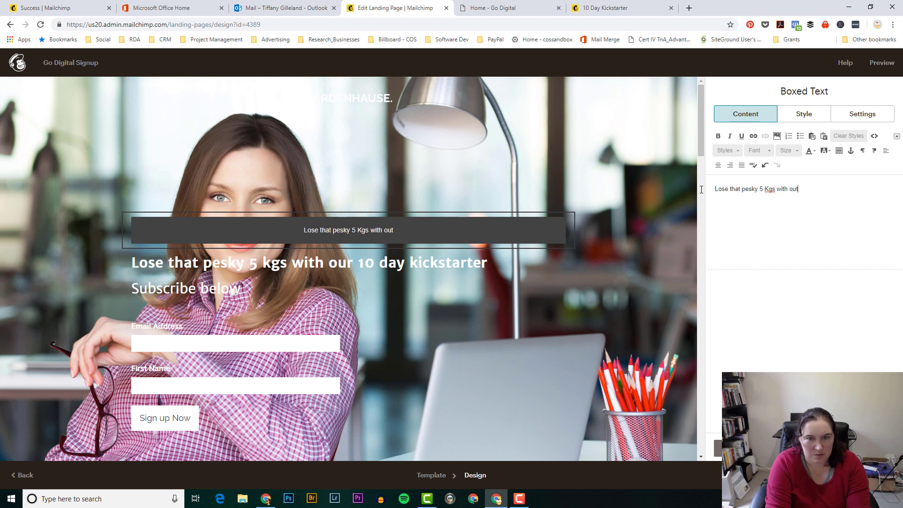
pyautogui.write(' 10 Day ')
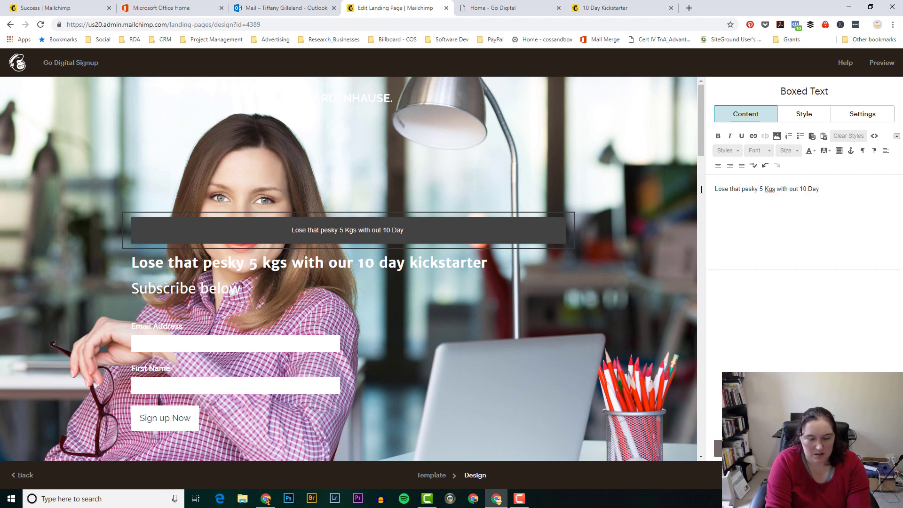
pyautogui.write('Kicksta')
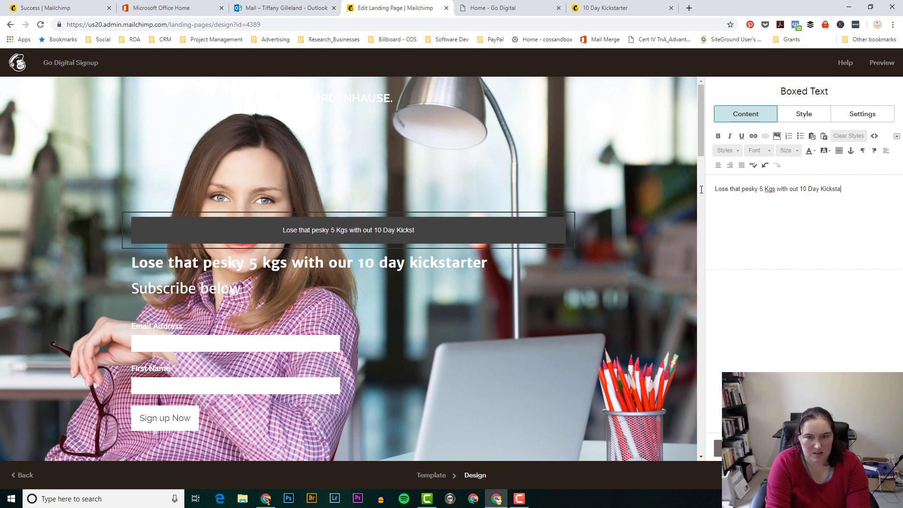
pyautogui.write('rter')
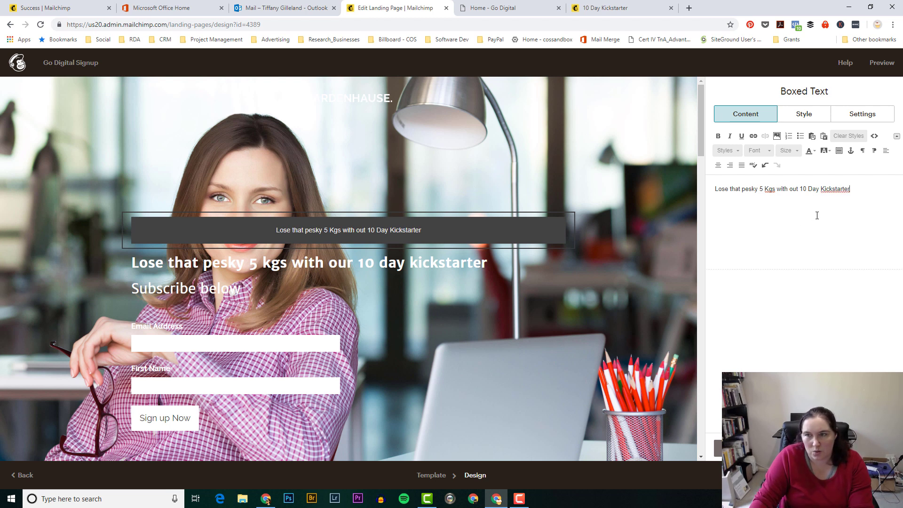
# Step: In the boxed text's Style settings, choose the Archivo Narrow font and 36px size
pyautogui.click(805, 115)
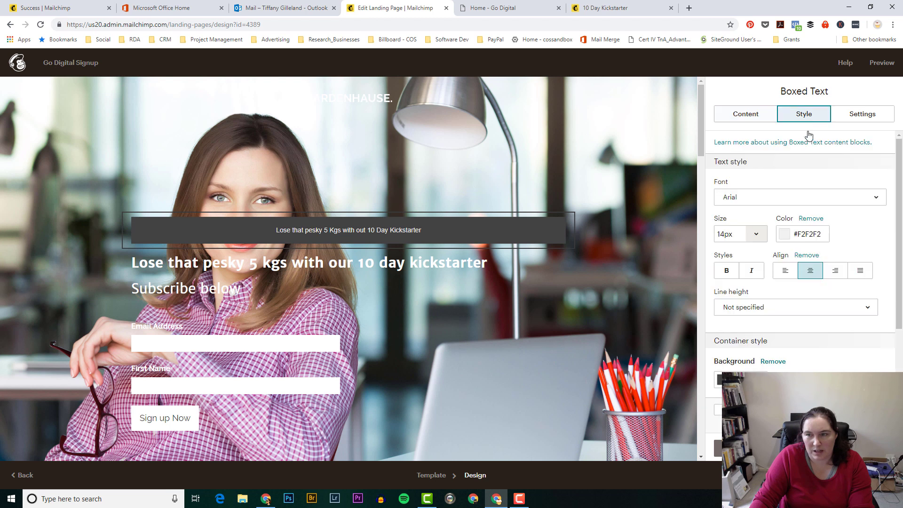
pyautogui.click(769, 198)
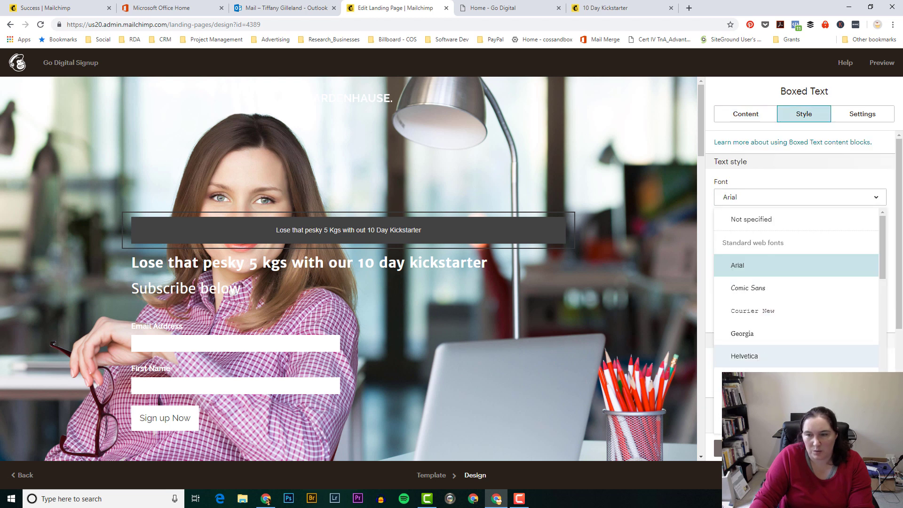
pyautogui.click(753, 379)
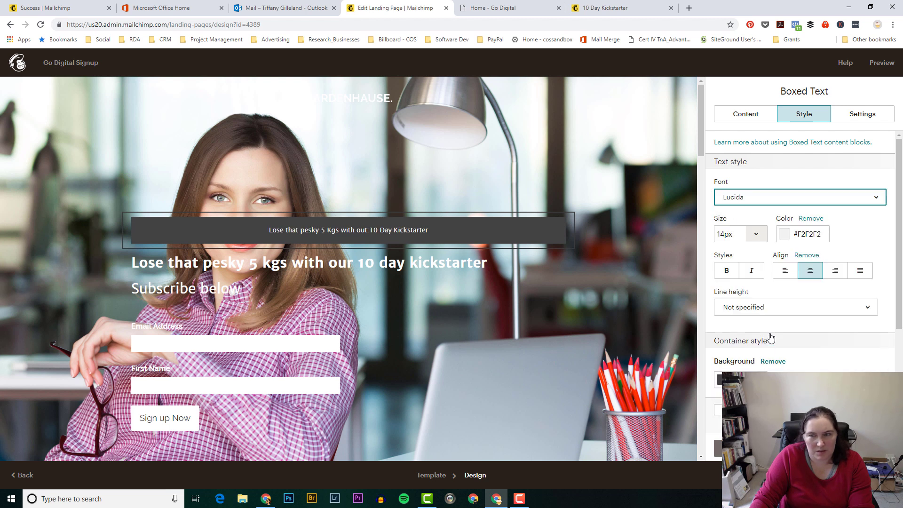
pyautogui.click(771, 202)
pyautogui.scroll(-4, 756, 353)
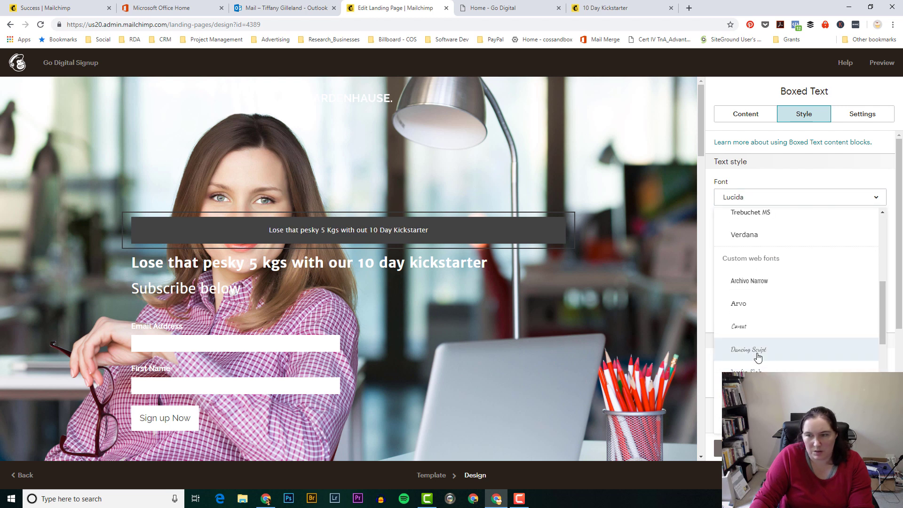
pyautogui.click(761, 281)
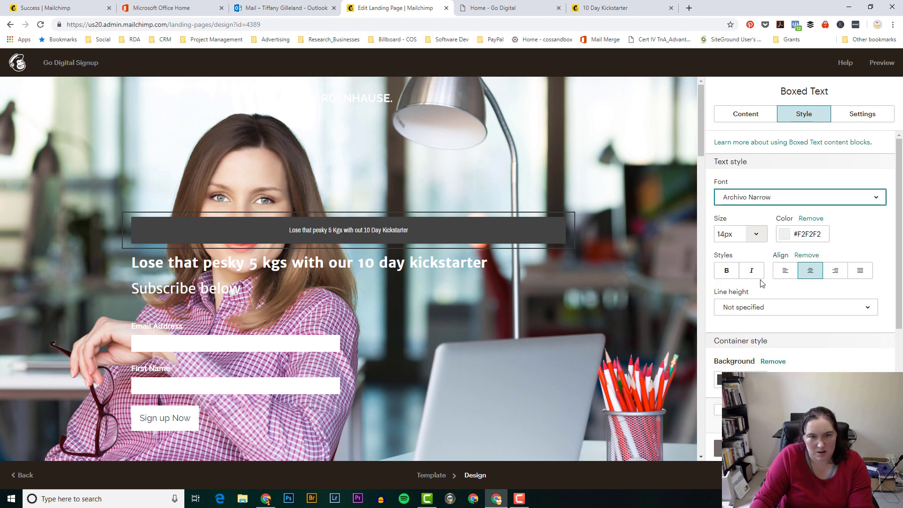
pyautogui.click(752, 236)
pyautogui.click(737, 459)
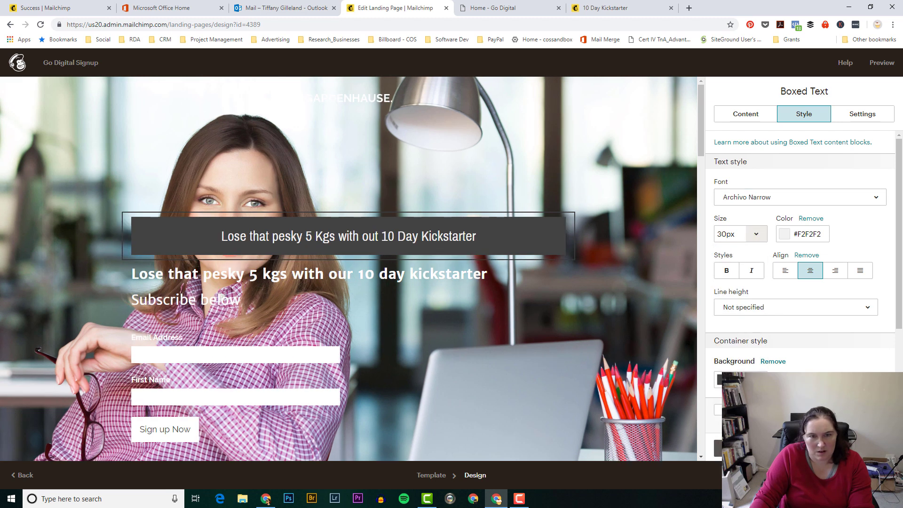
pyautogui.click(756, 234)
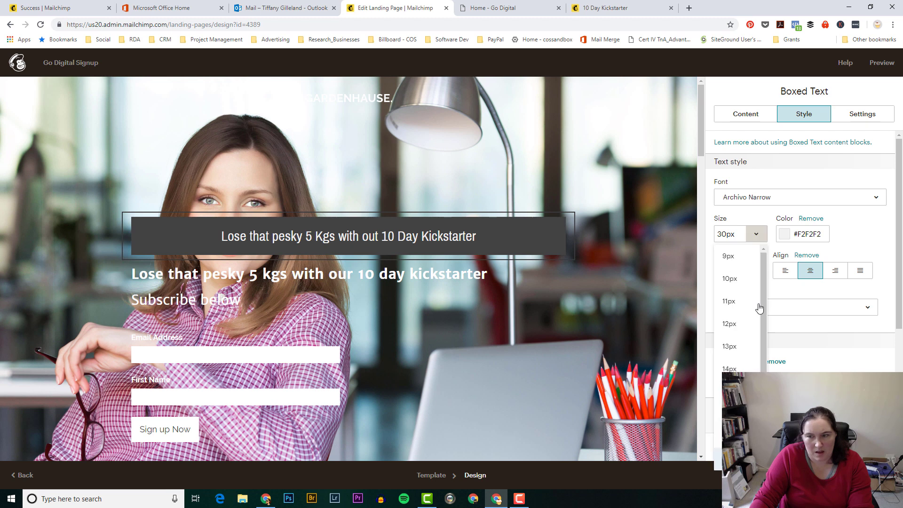
pyautogui.scroll(-2, 737, 311)
pyautogui.click(737, 391)
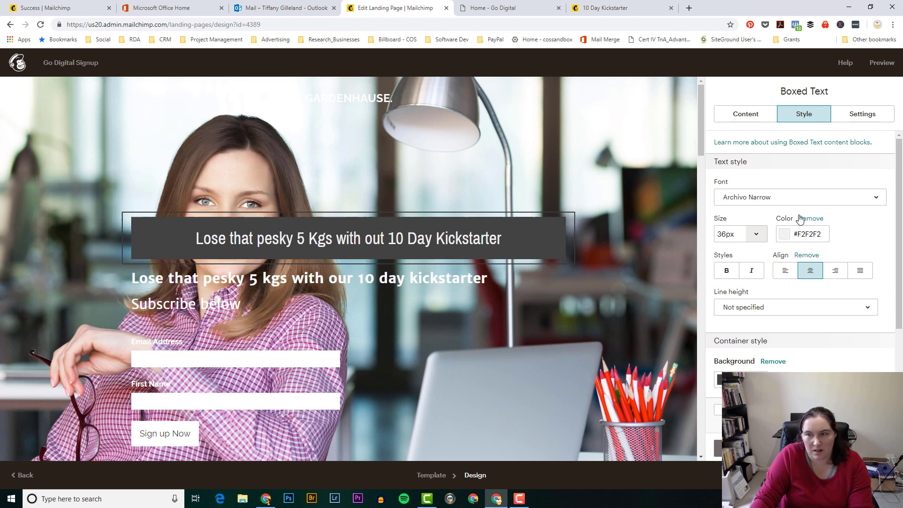
# Step: Add a 'Subscribe Below' line under the boxed heading and left-align both lines
pyautogui.click(746, 114)
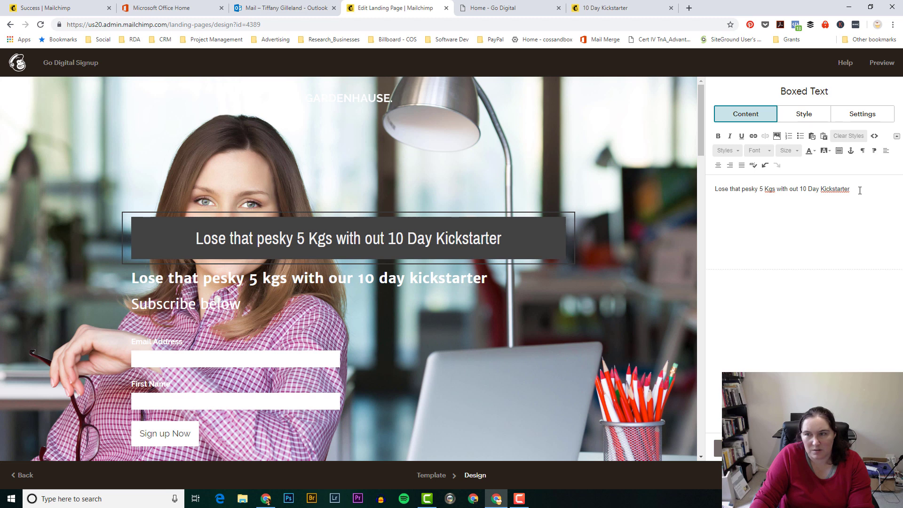
pyautogui.click(860, 191)
pyautogui.press('Return')
pyautogui.write('Subs')
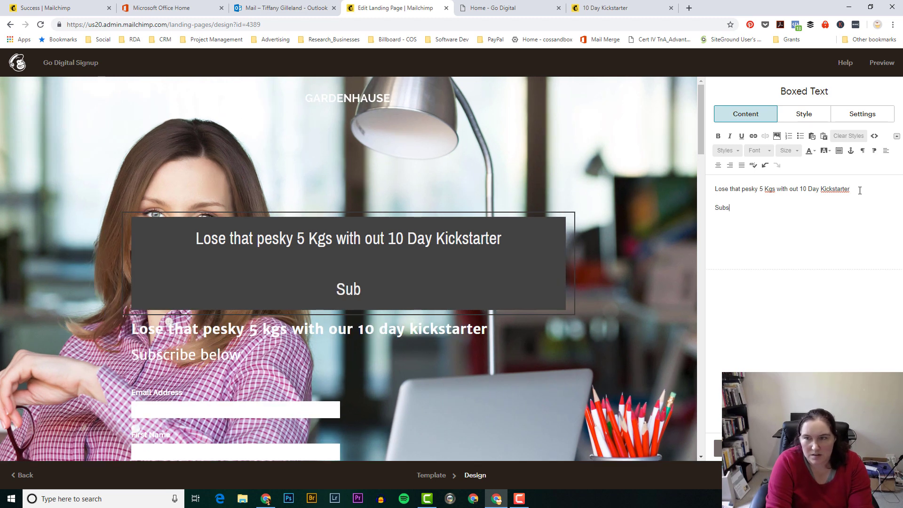
pyautogui.write('cribe Below')
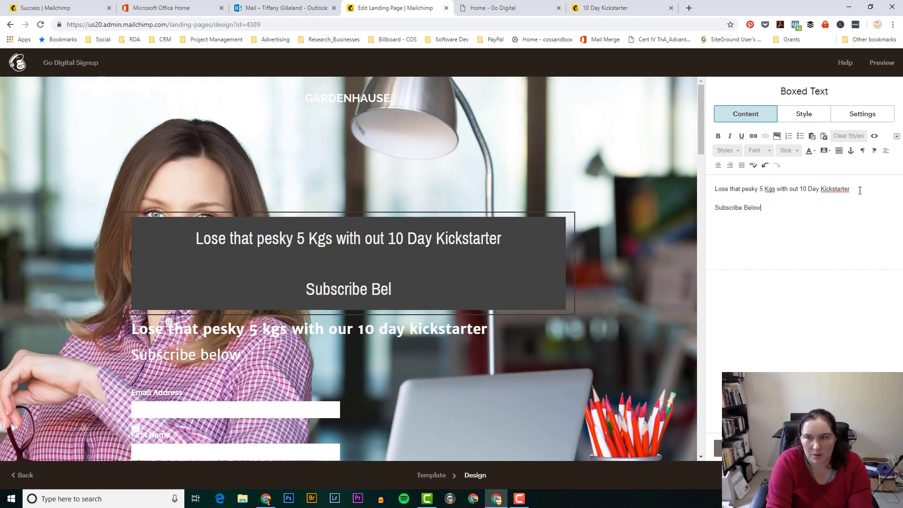
pyautogui.click(716, 207)
pyautogui.press('BackSpace')
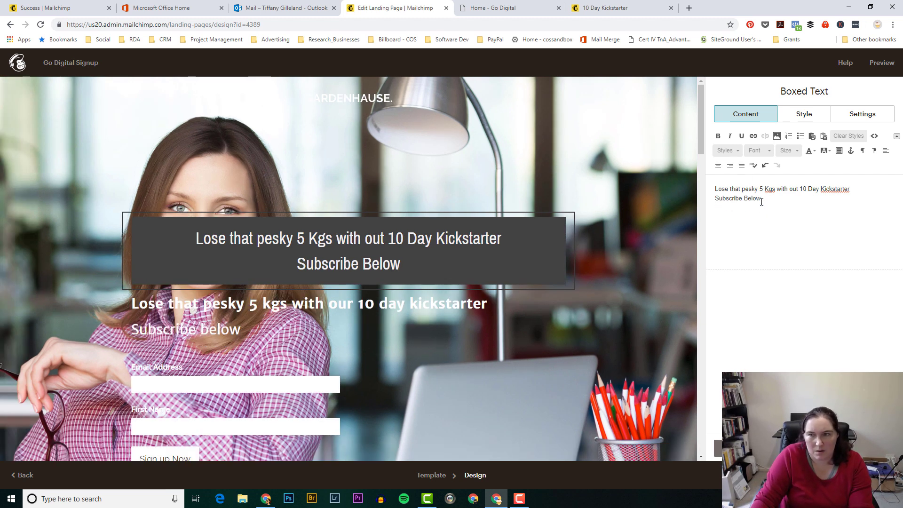
pyautogui.moveTo(765, 201); pyautogui.dragTo(712, 187)
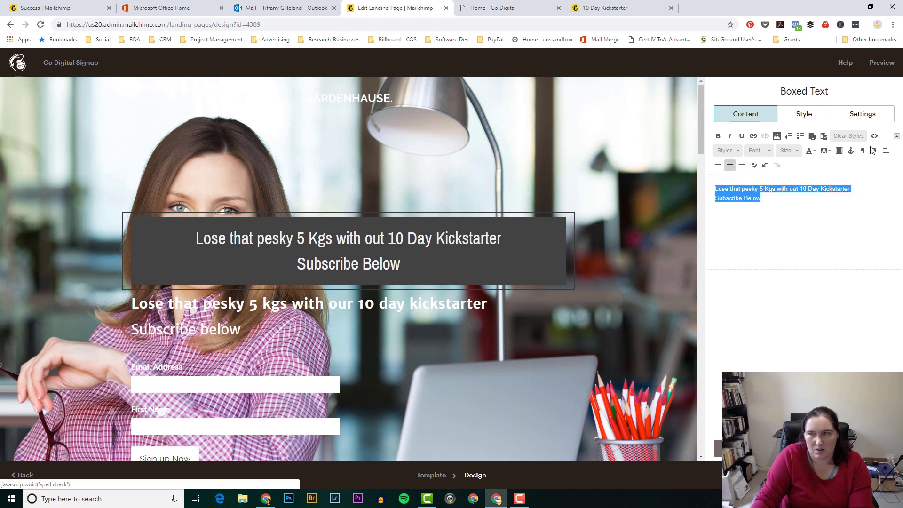
pyautogui.click(888, 153)
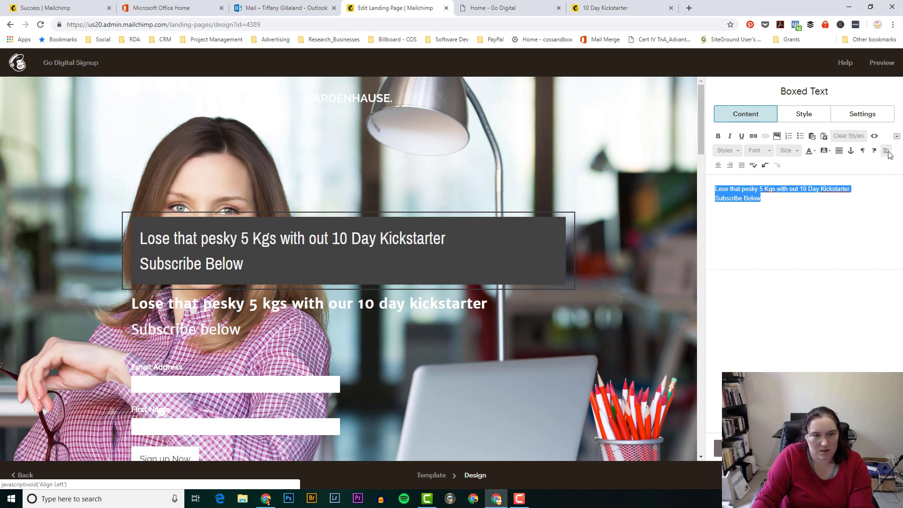
pyautogui.click(788, 229)
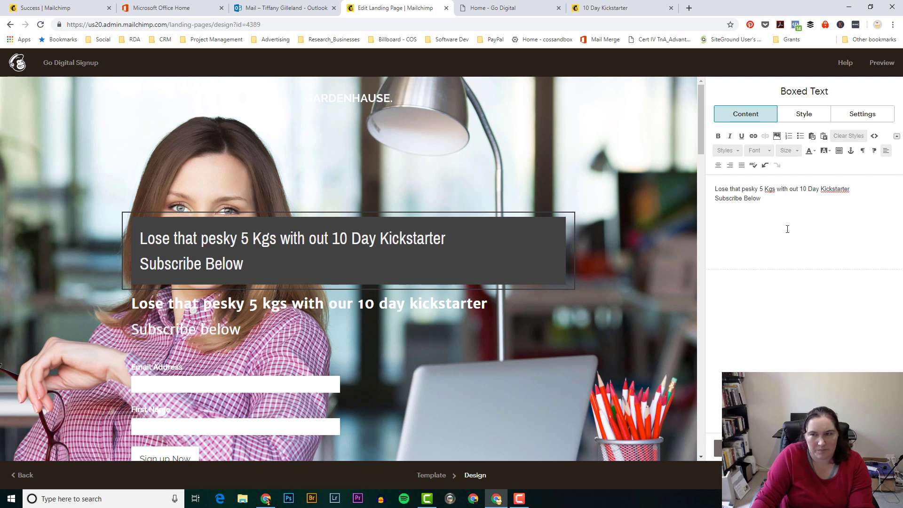
pyautogui.click(797, 123)
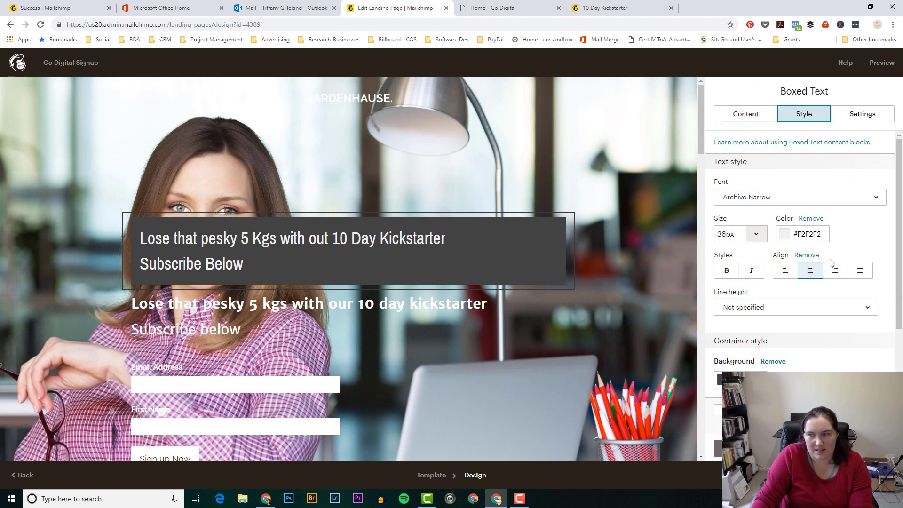
# Step: Change the box background colour to lighter grey #535353
pyautogui.scroll(-1, 768, 367)
pyautogui.scroll(-1, 768, 366)
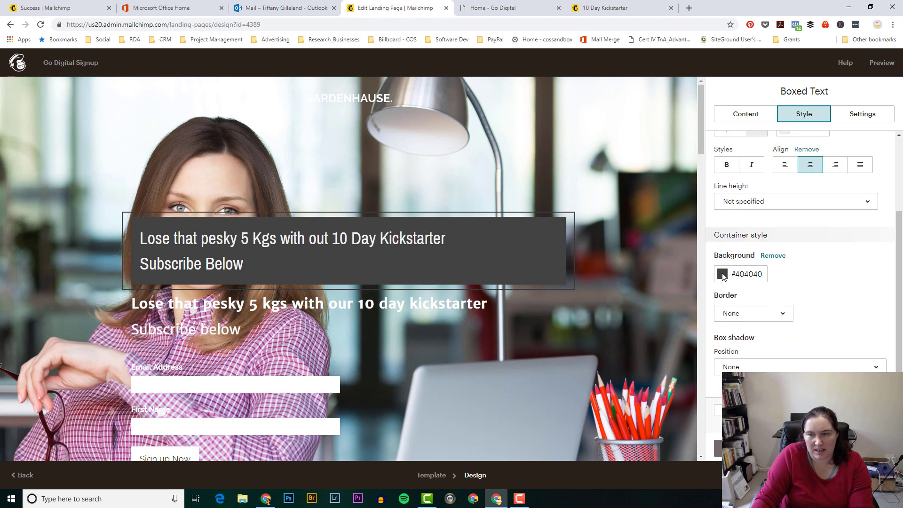
pyautogui.click(722, 275)
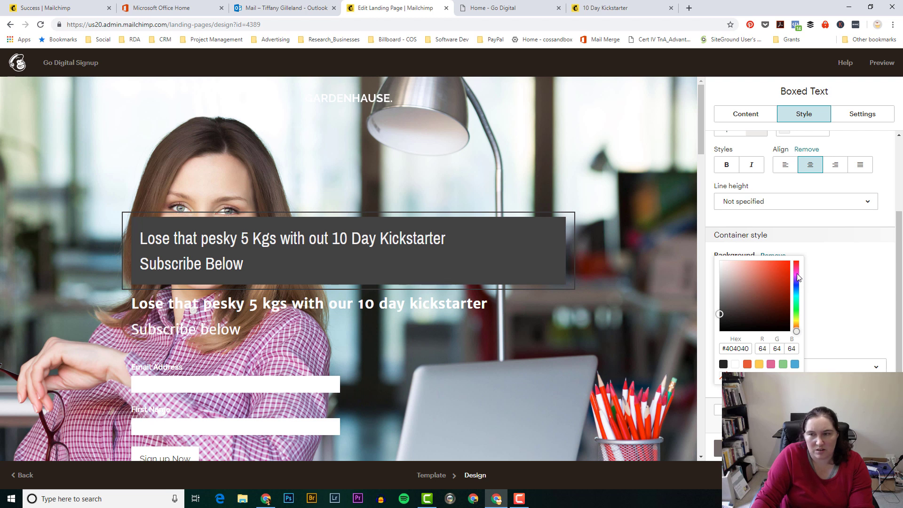
pyautogui.click(722, 315)
pyautogui.moveTo(721, 314)
pyautogui.mouseDown()
pyautogui.moveTo(753, 301)
pyautogui.moveTo(723, 291)
pyautogui.moveTo(718, 309)
pyautogui.mouseUp()
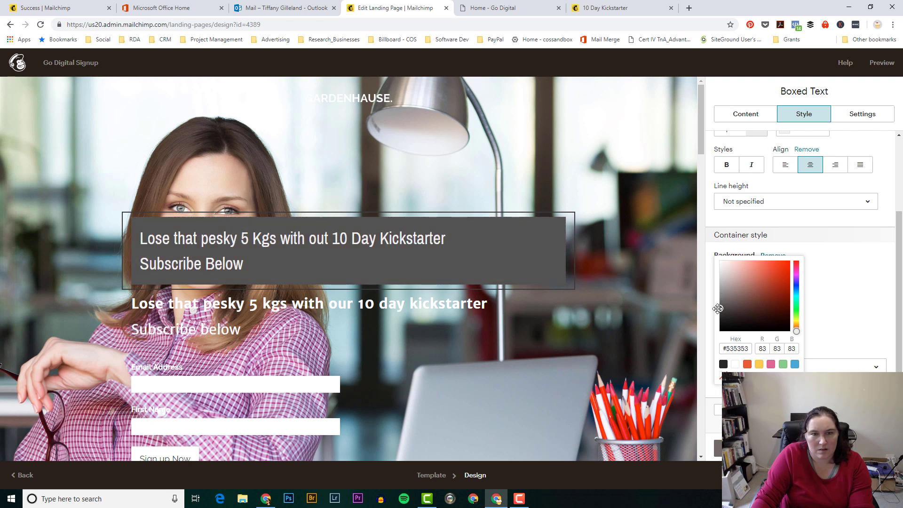
pyautogui.click(836, 299)
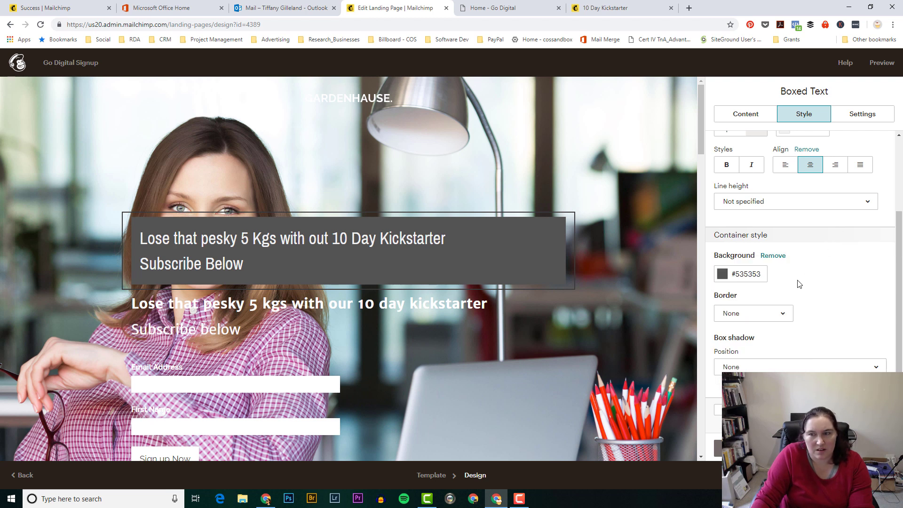
# Step: Switch the boxed text font to Merriweather Sans
pyautogui.scroll(1, 822, 258)
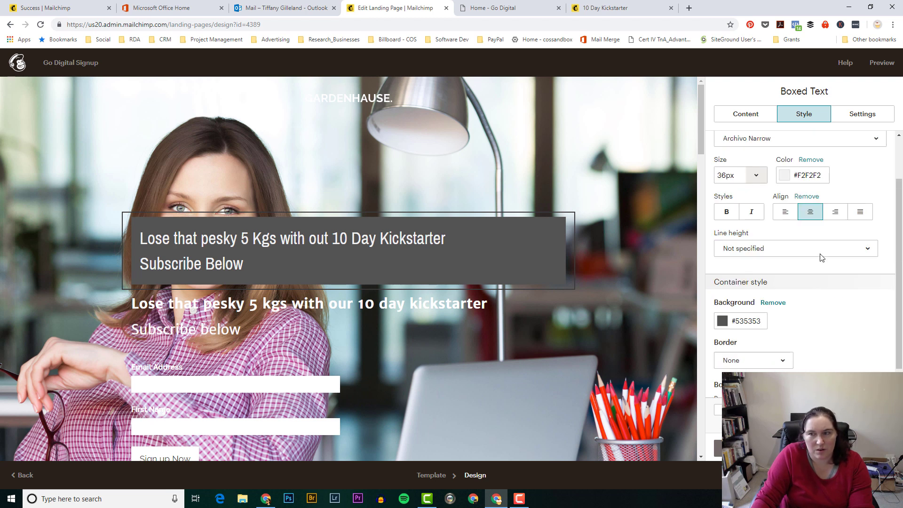
pyautogui.click(789, 177)
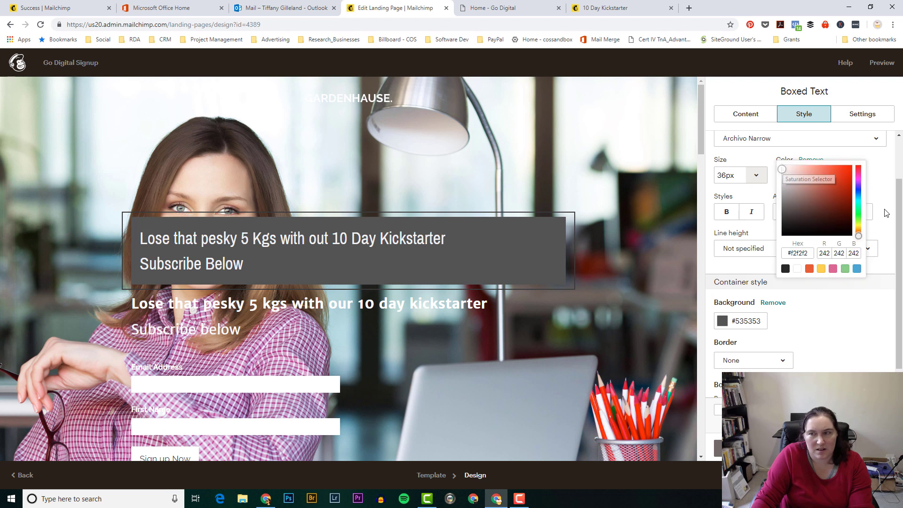
pyautogui.click(873, 181)
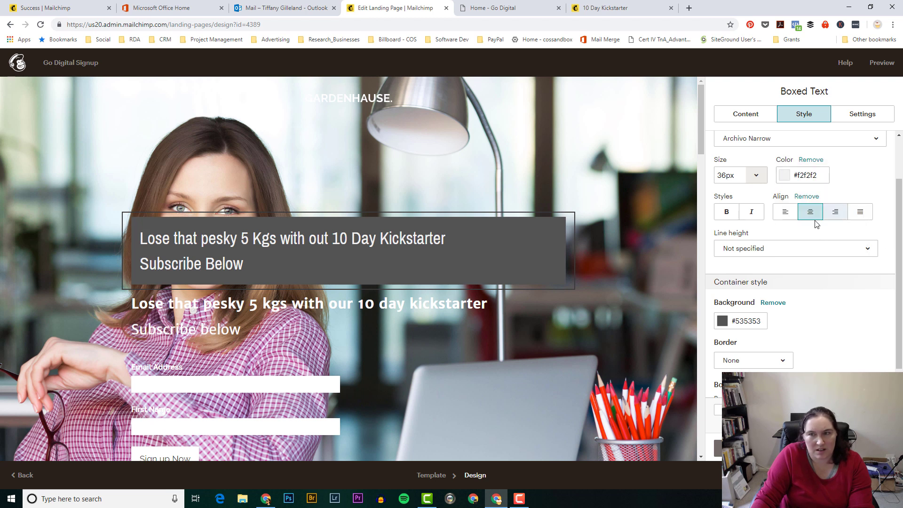
pyautogui.click(737, 113)
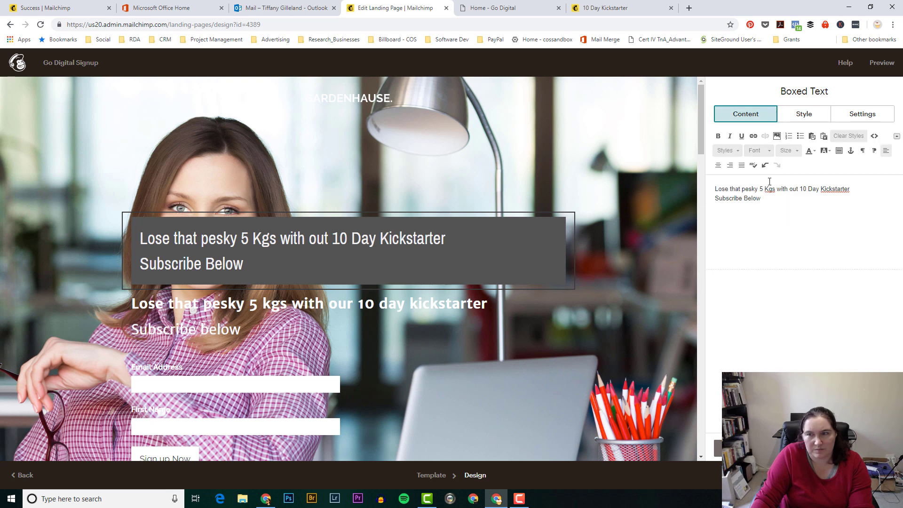
pyautogui.click(803, 115)
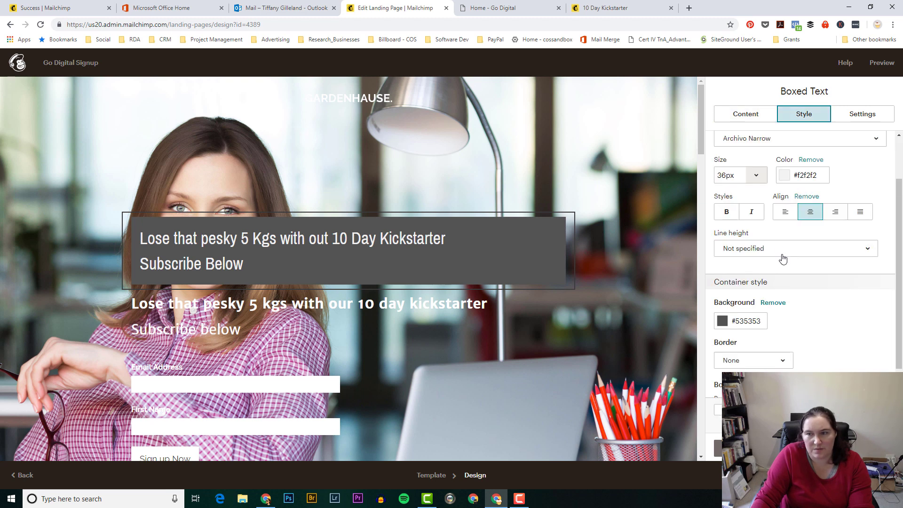
pyautogui.scroll(-1, 781, 282)
pyautogui.scroll(3, 779, 311)
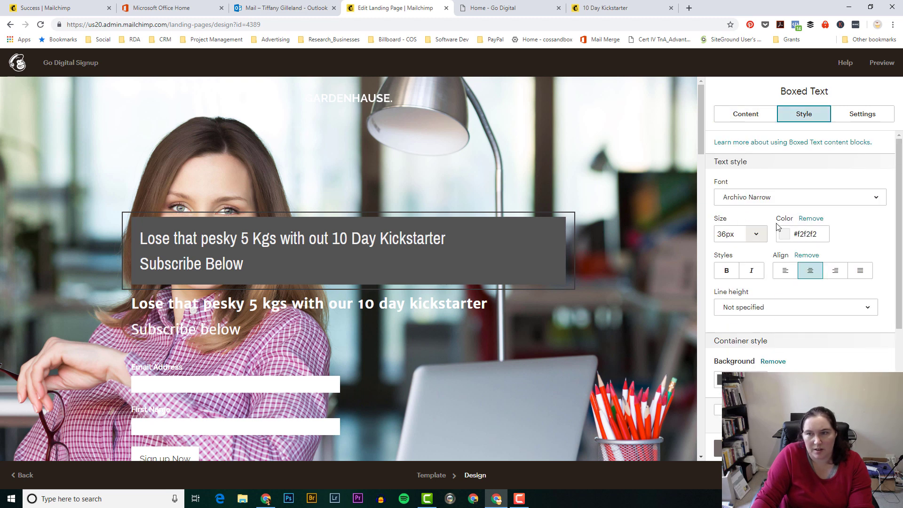
pyautogui.click(785, 205)
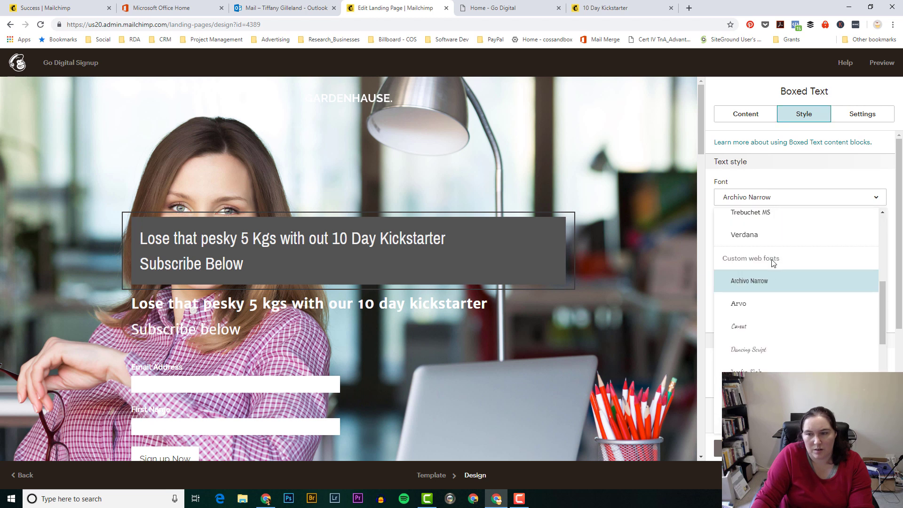
pyautogui.scroll(-4, 760, 348)
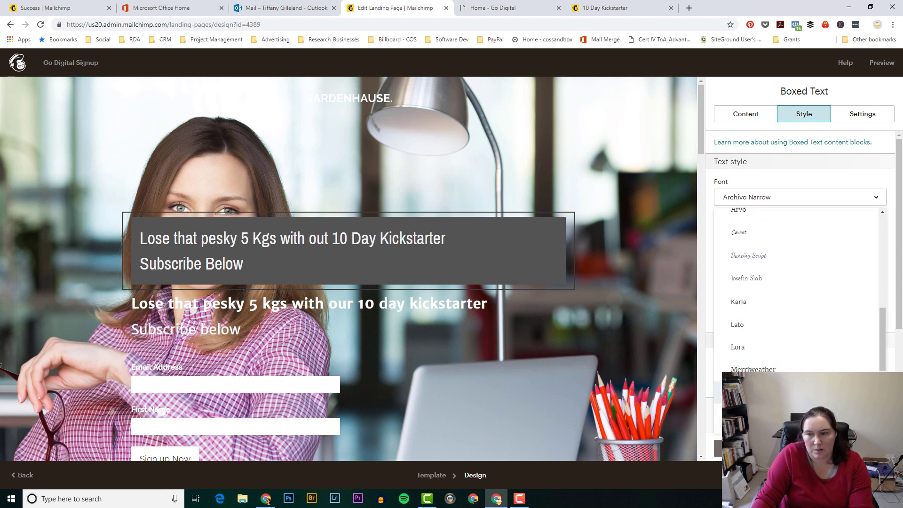
pyautogui.click(781, 392)
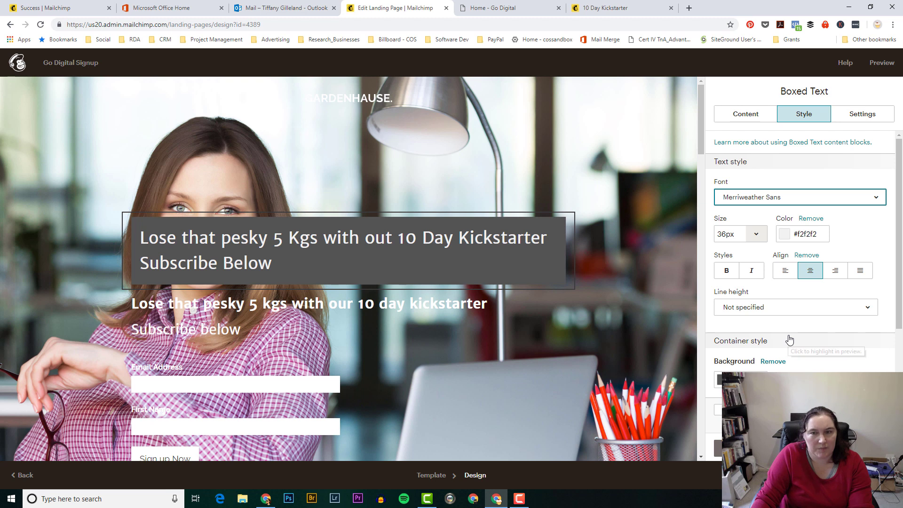
pyautogui.click(800, 323)
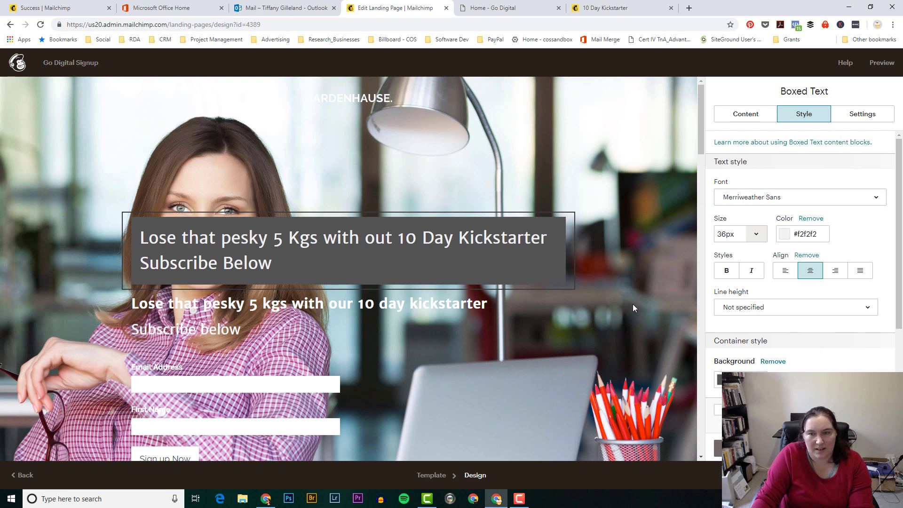
# Step: Delete the old second headline text block and close the boxed text settings
pyautogui.moveTo(474, 324)
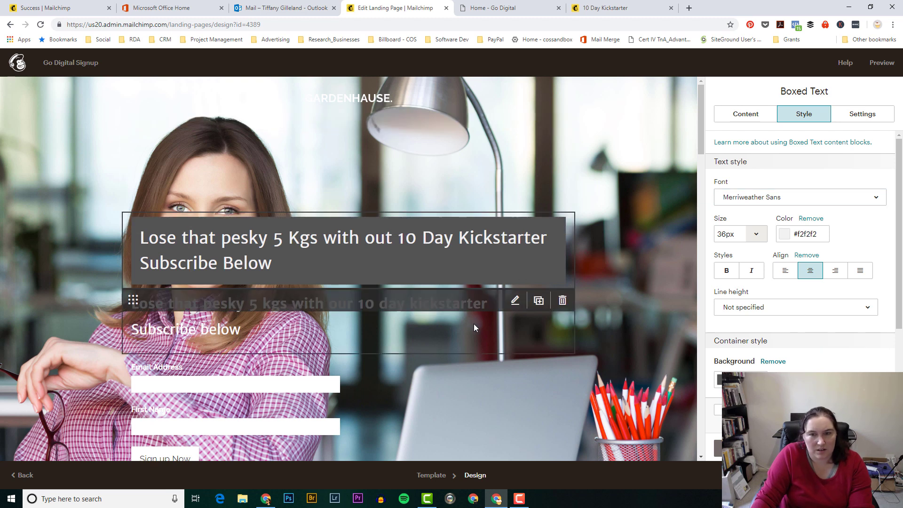
pyautogui.click(562, 301)
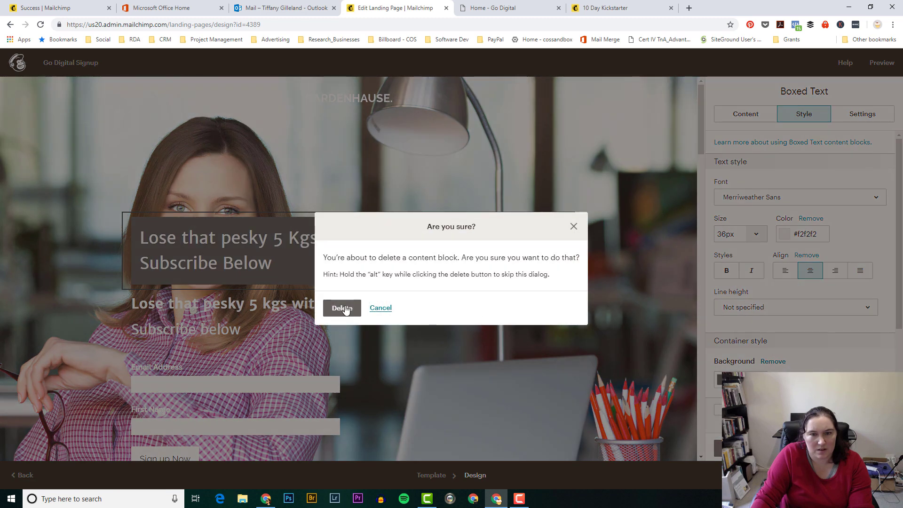
pyautogui.click(343, 308)
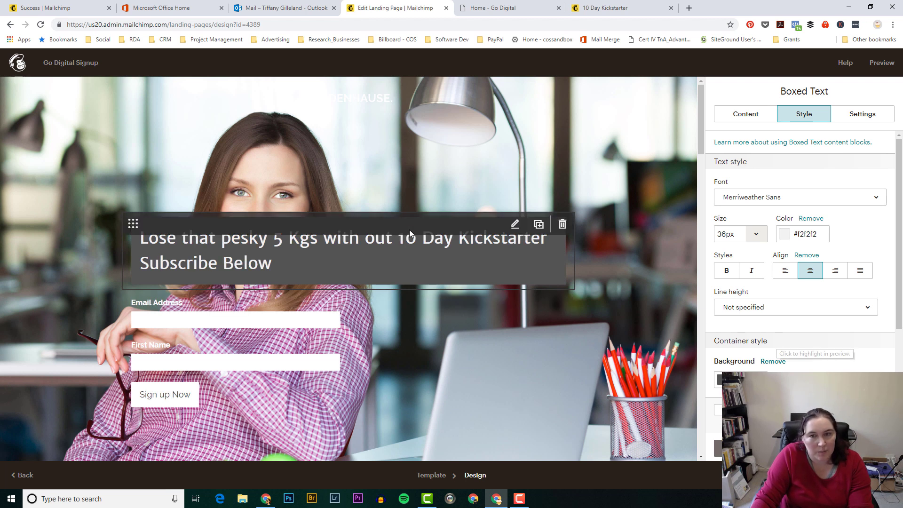
pyautogui.click(719, 448)
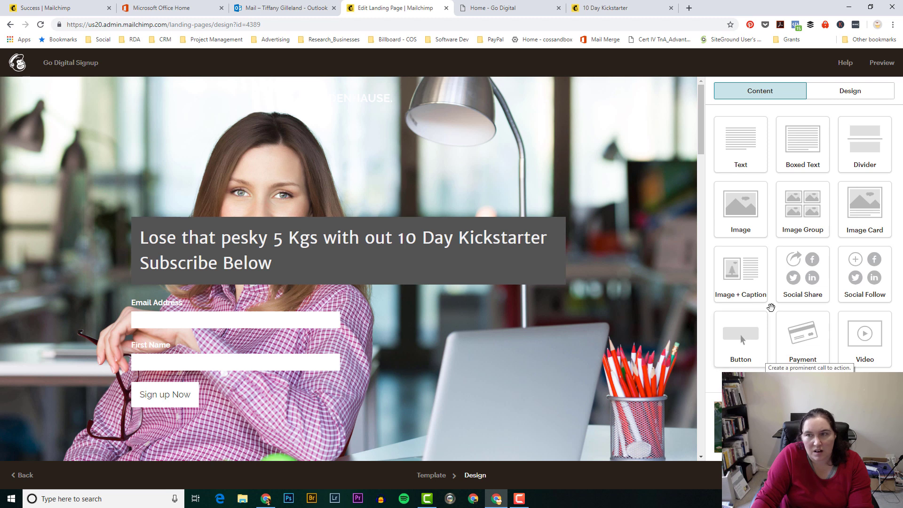
# Step: Change the signup form's background from #524d4d to dark grey #585555 and close the form editor
pyautogui.click(831, 97)
pyautogui.click(766, 95)
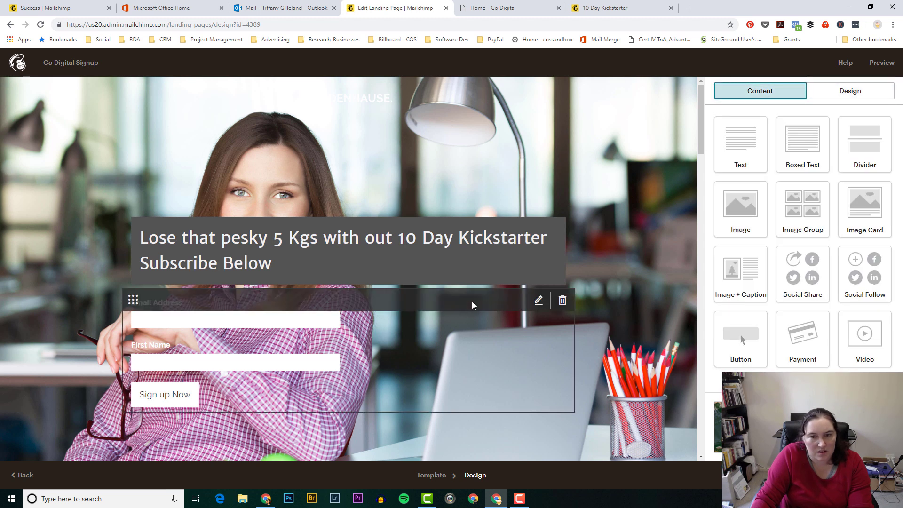
pyautogui.click(539, 302)
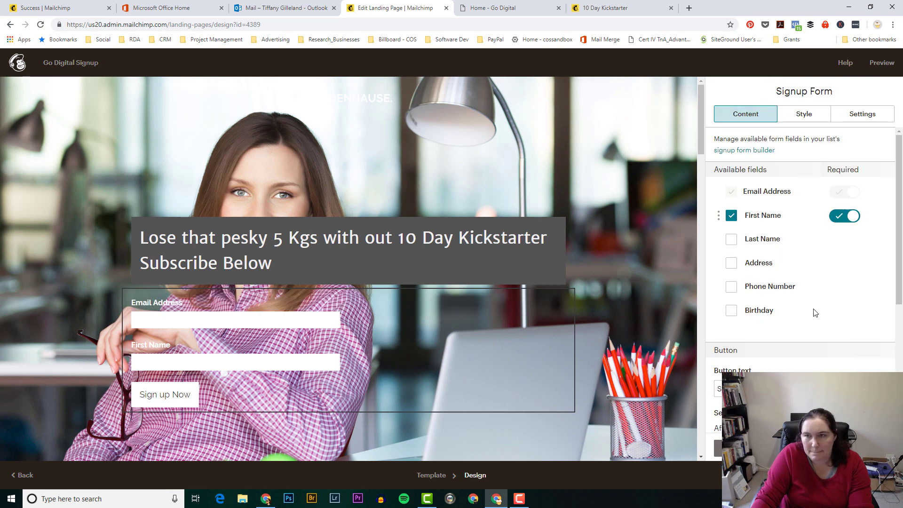
pyautogui.click(805, 116)
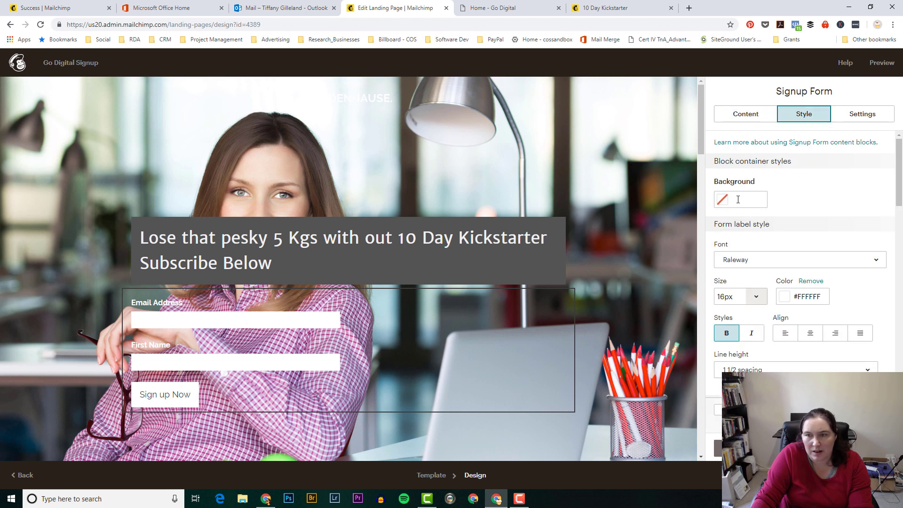
pyautogui.click(739, 200)
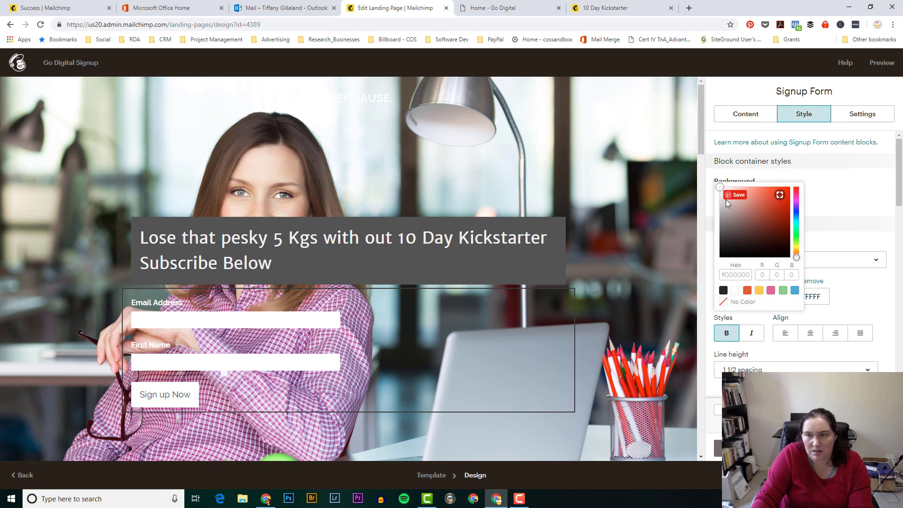
pyautogui.click(723, 235)
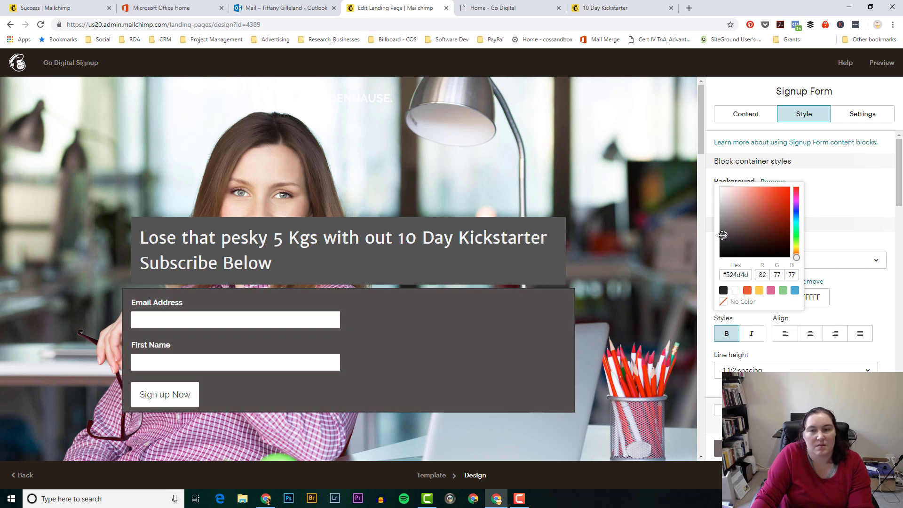
pyautogui.click(838, 212)
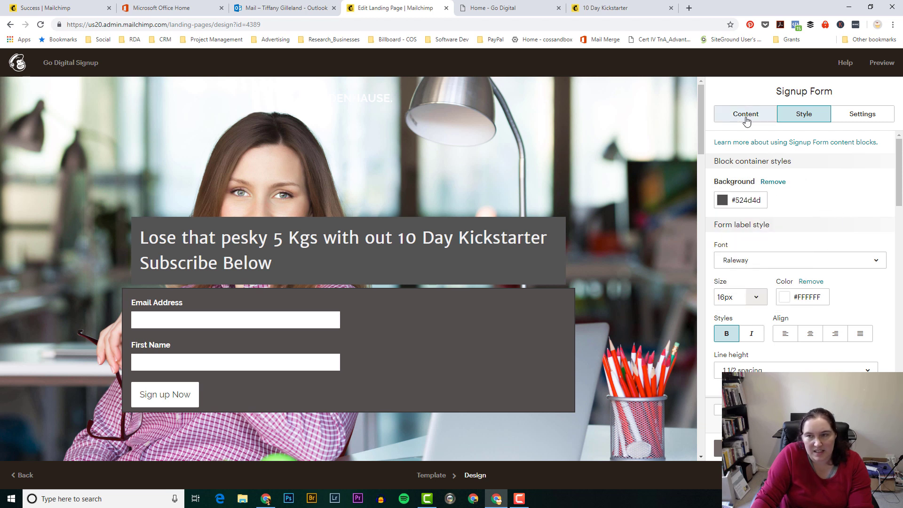
pyautogui.click(722, 200)
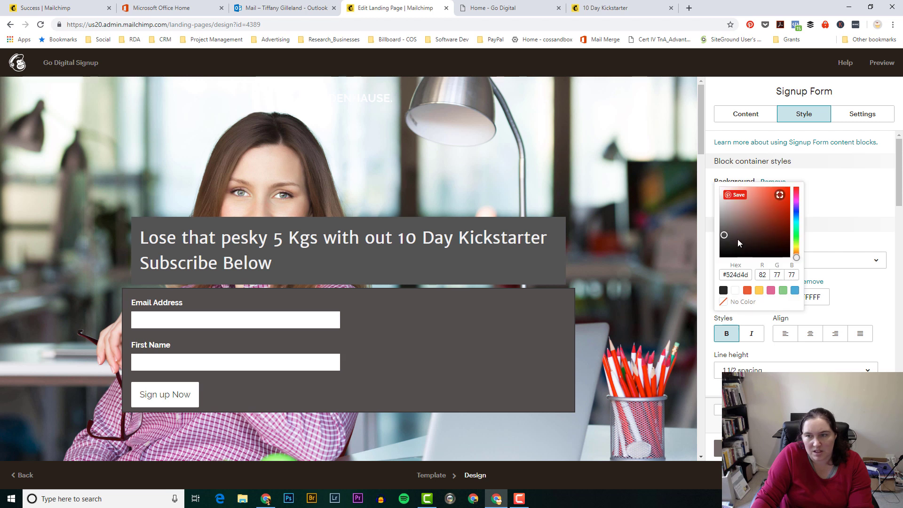
pyautogui.click(724, 290)
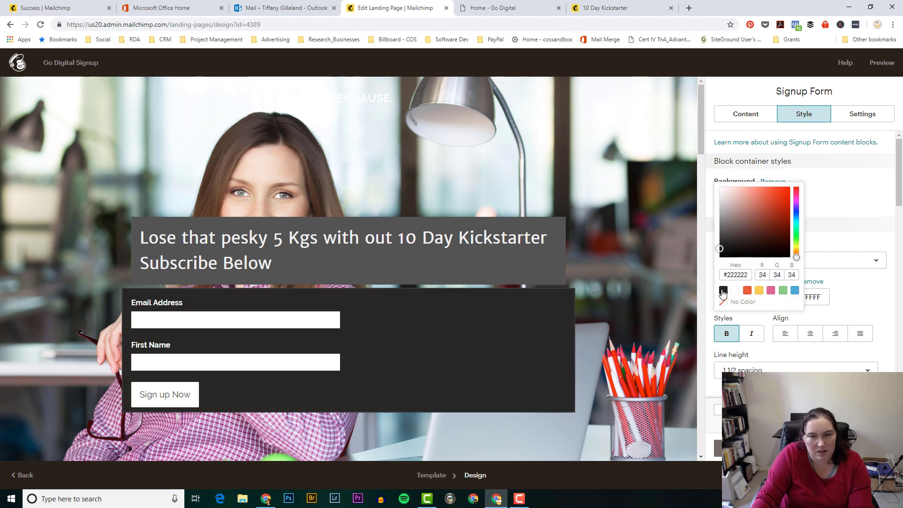
pyautogui.click(722, 234)
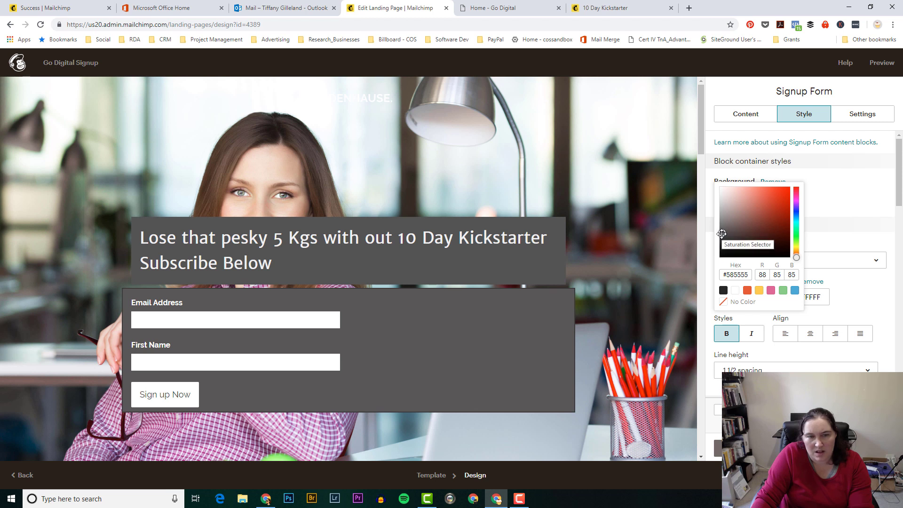
pyautogui.click(837, 204)
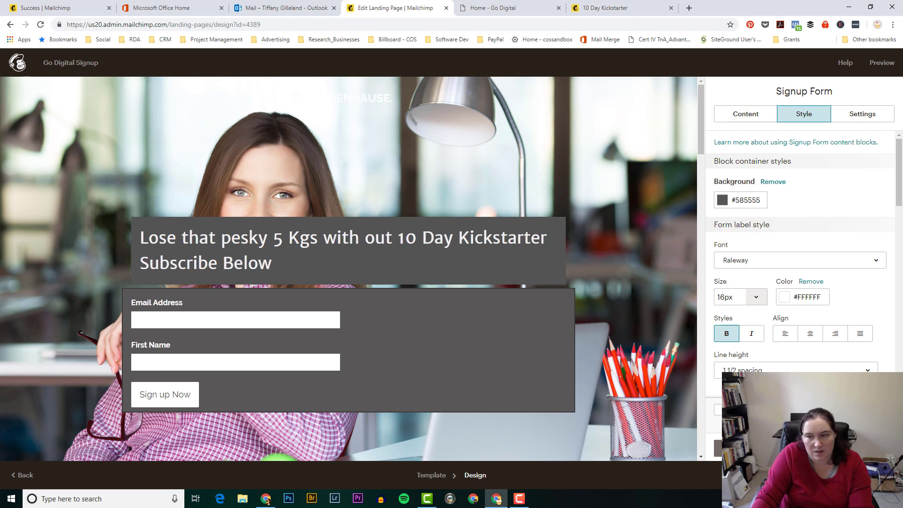
pyautogui.click(591, 264)
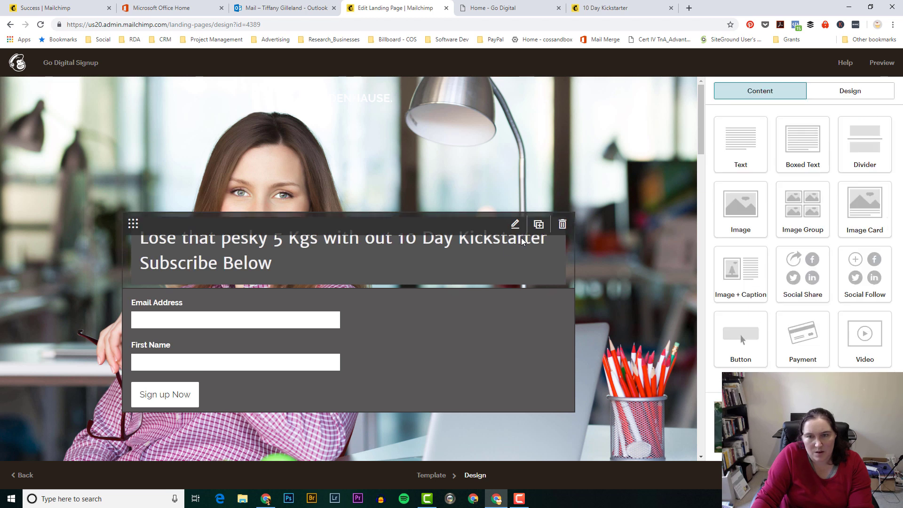
# Step: Check the headline box's container background colour (#535353) without changing it
pyautogui.click(516, 225)
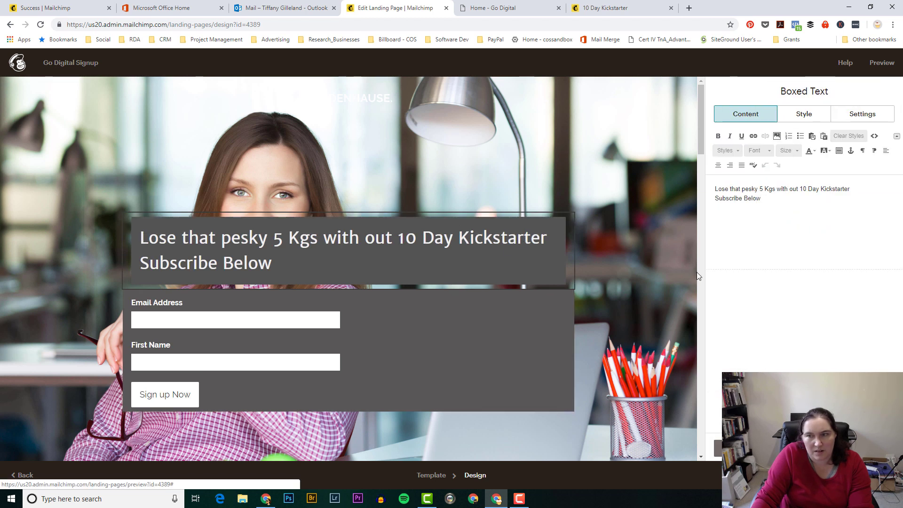
pyautogui.click(802, 117)
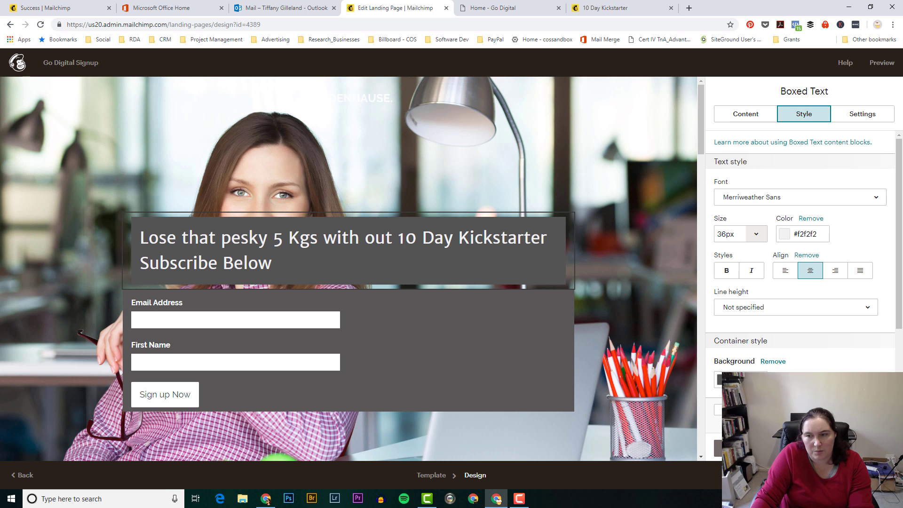
pyautogui.click(718, 379)
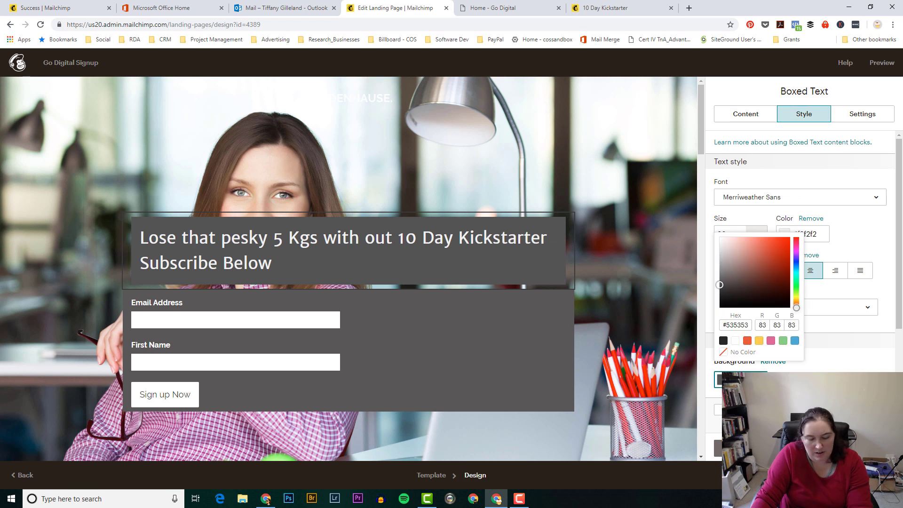
pyautogui.press('Escape')
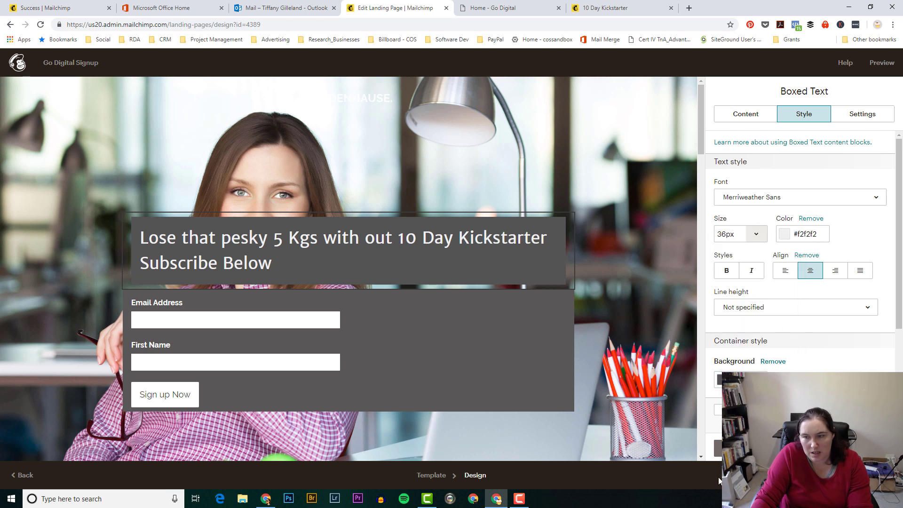
pyautogui.click(718, 448)
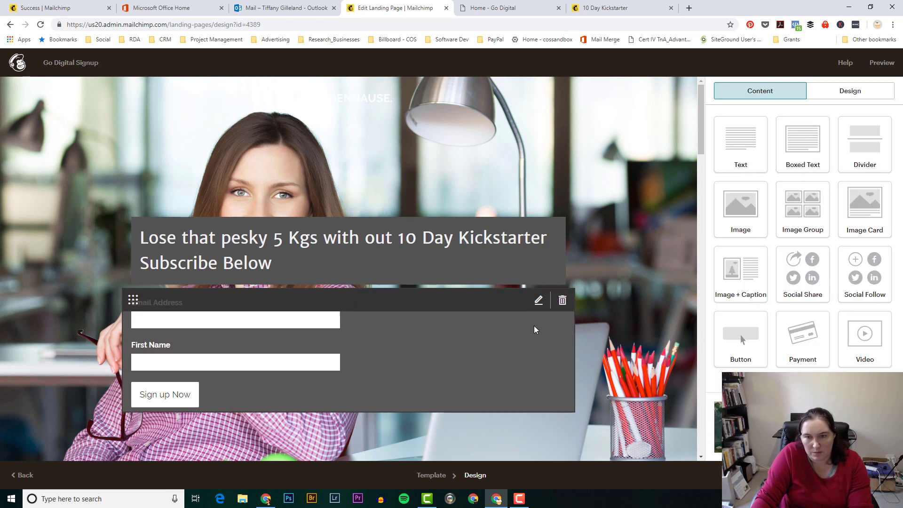
# Step: Set the signup form background to the matching #535353 grey
pyautogui.click(539, 302)
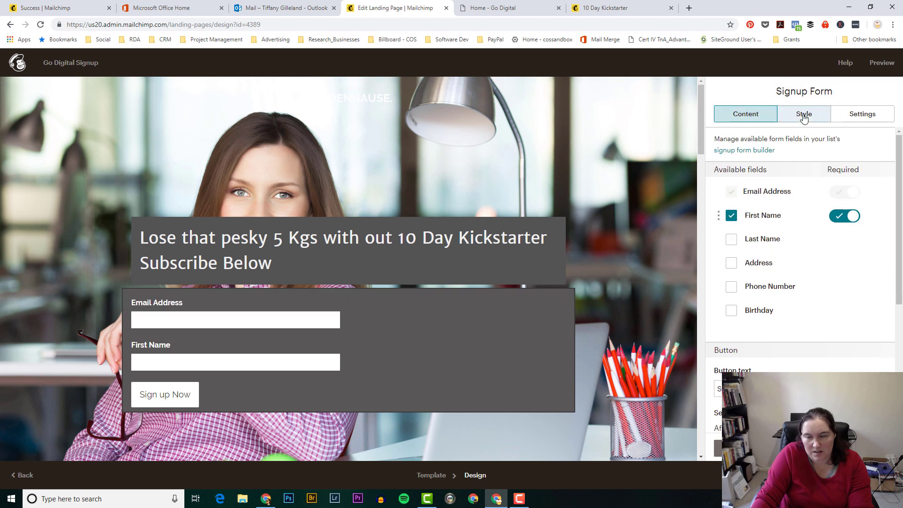
pyautogui.click(803, 115)
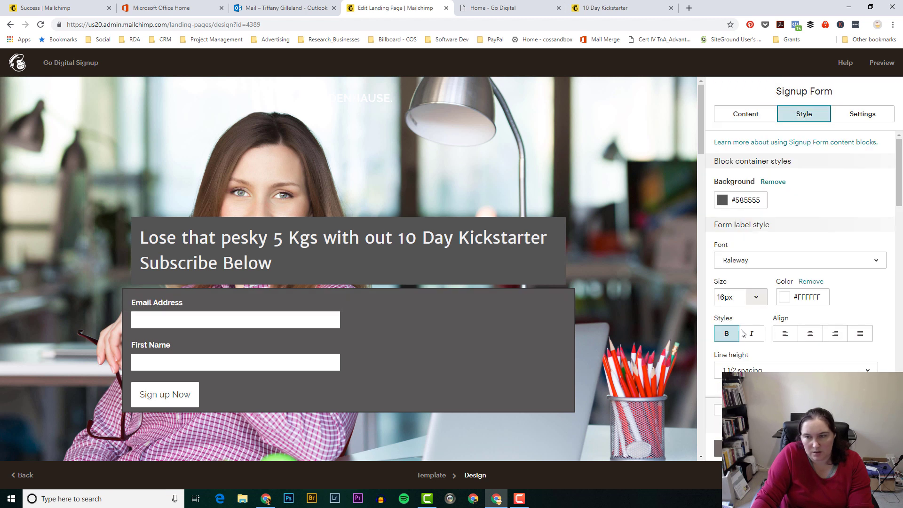
pyautogui.click(739, 200)
pyautogui.click(766, 200)
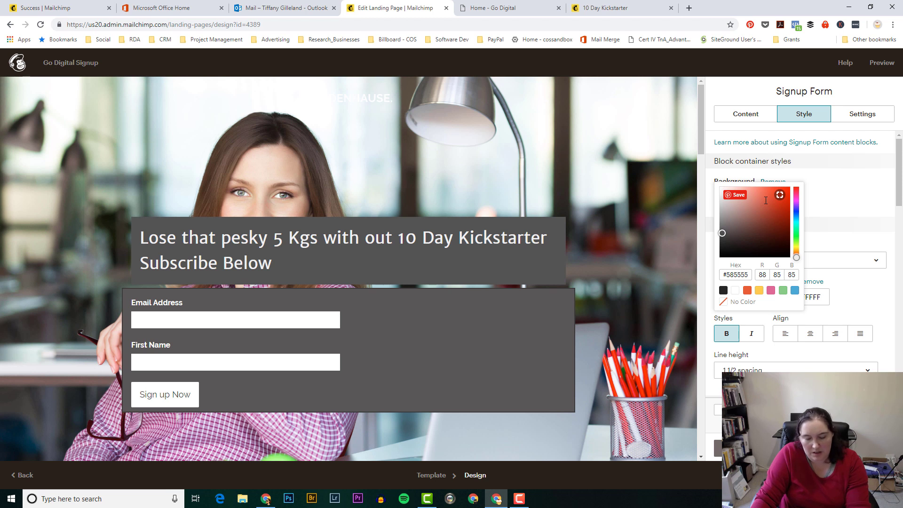
pyautogui.click(822, 204)
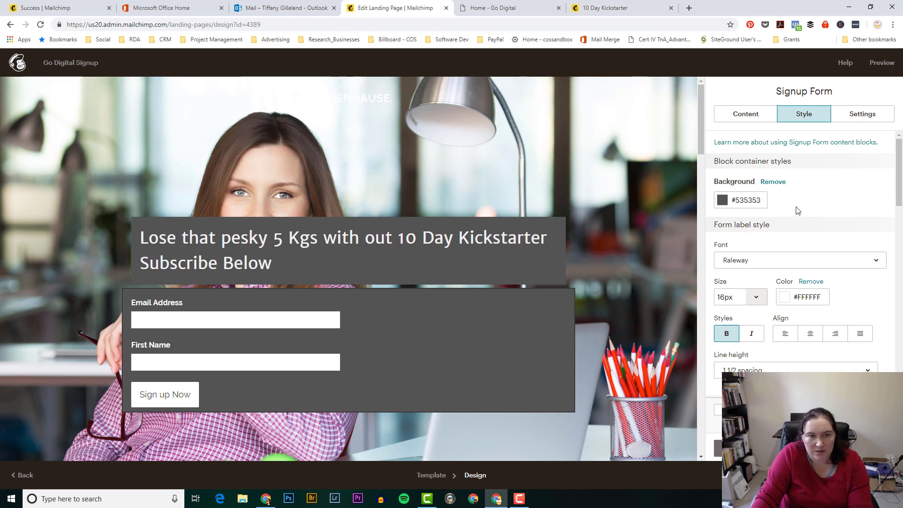
pyautogui.click(785, 299)
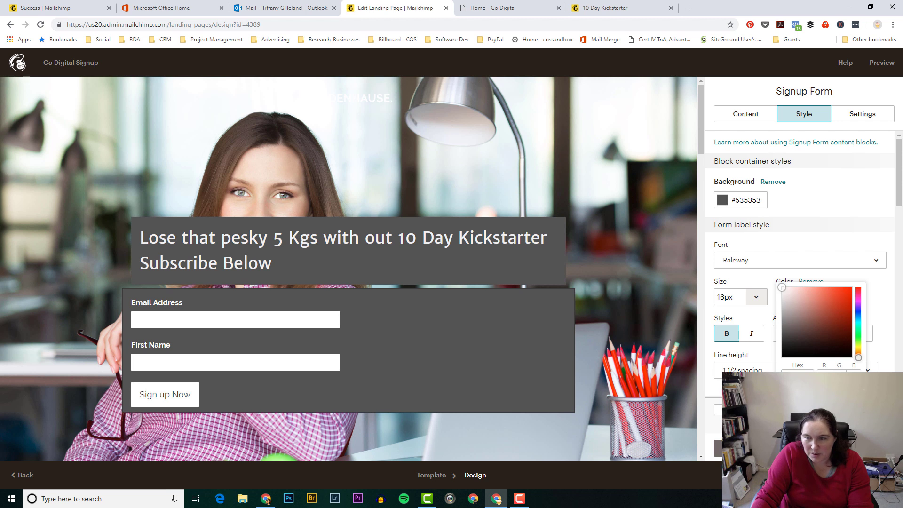
# Step: Set the signup form label colour to light grey #e9e9e9
pyautogui.click(781, 291)
pyautogui.moveTo(781, 293); pyautogui.dragTo(780, 295)
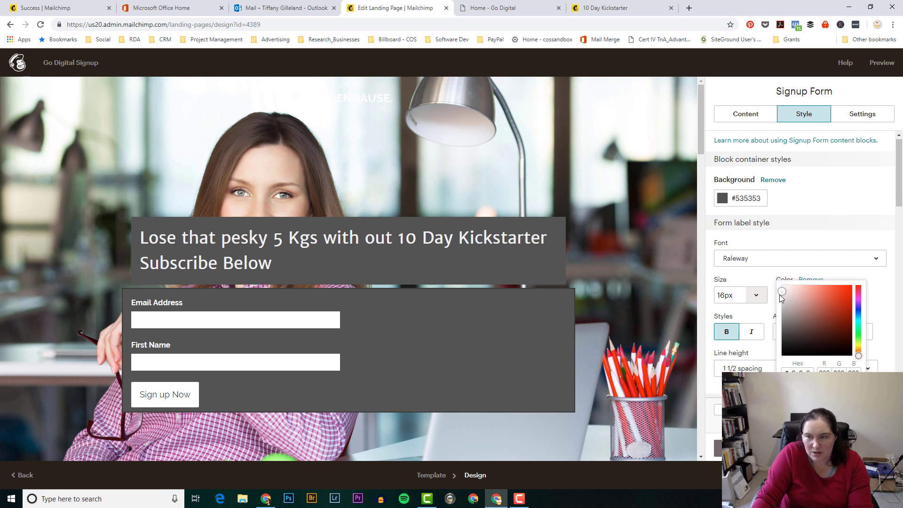
pyautogui.click(785, 273)
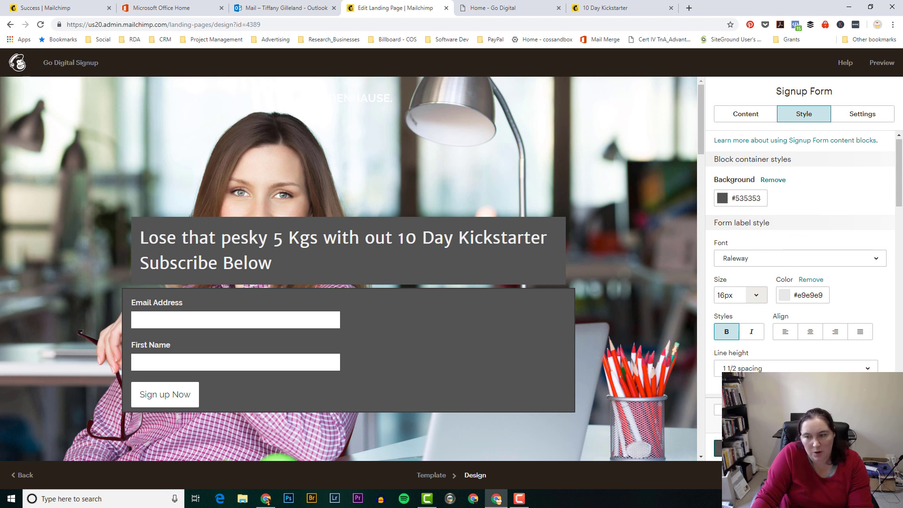
pyautogui.click(739, 448)
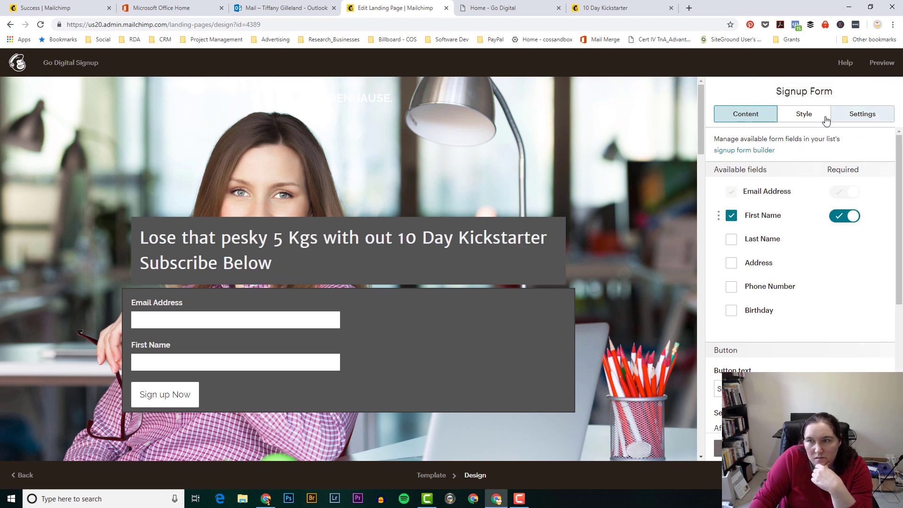
# Step: Try 14px form labels, revert them to 16px, and save the form
pyautogui.click(815, 119)
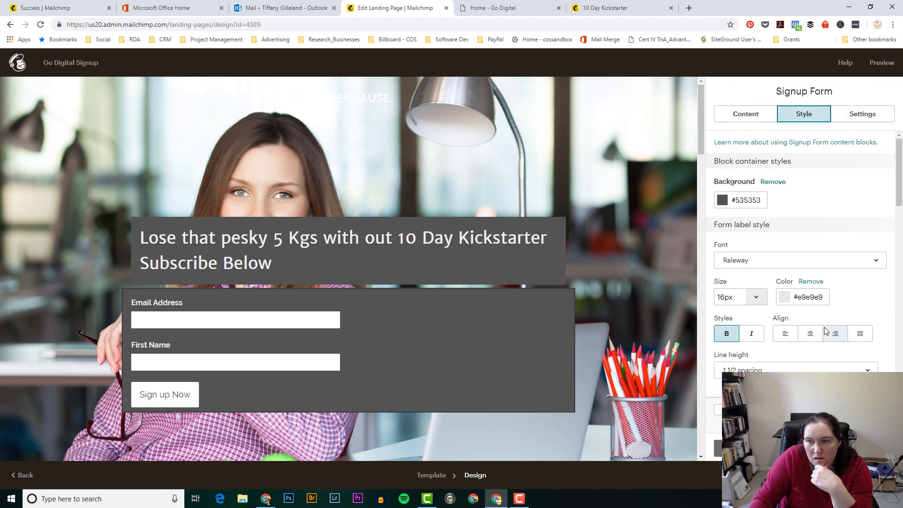
pyautogui.click(757, 298)
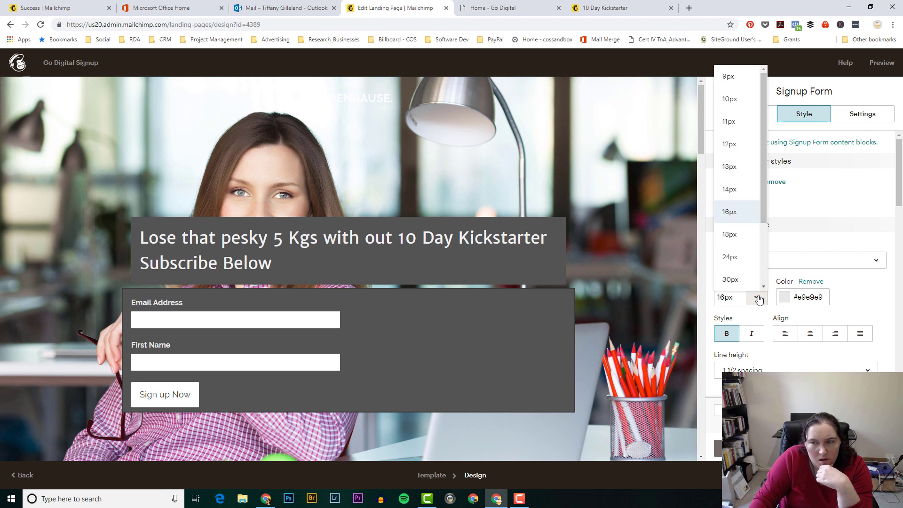
pyautogui.click(739, 189)
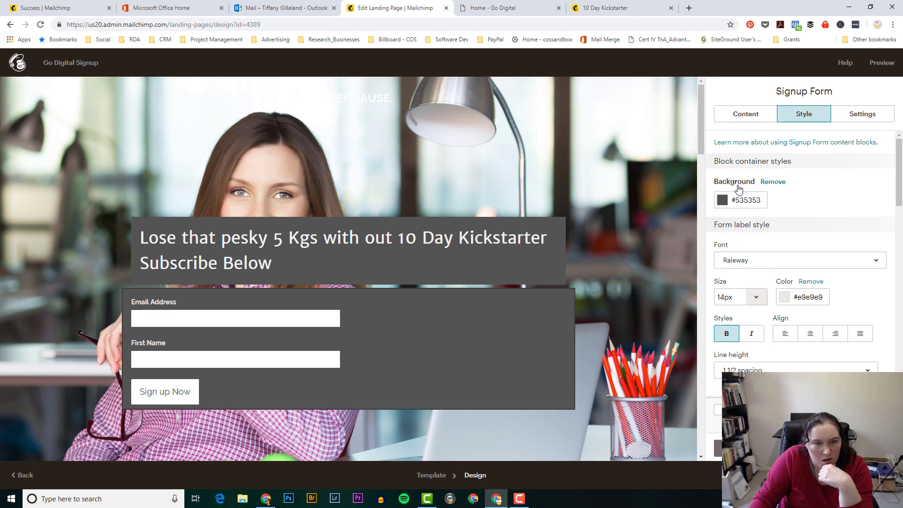
pyautogui.click(757, 301)
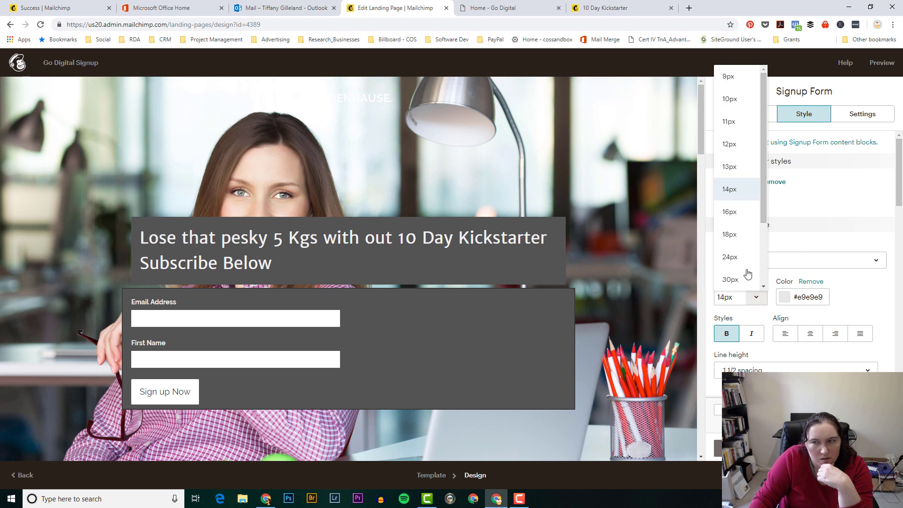
pyautogui.click(746, 210)
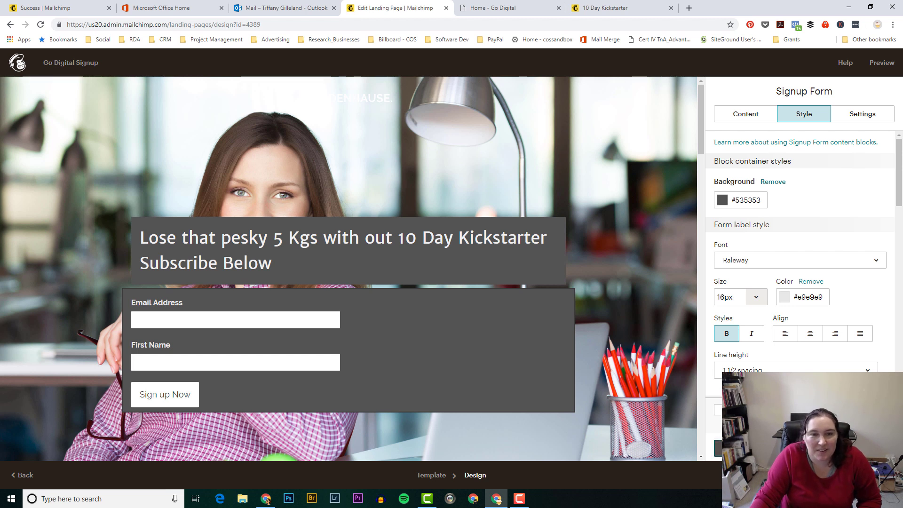
pyautogui.click(744, 448)
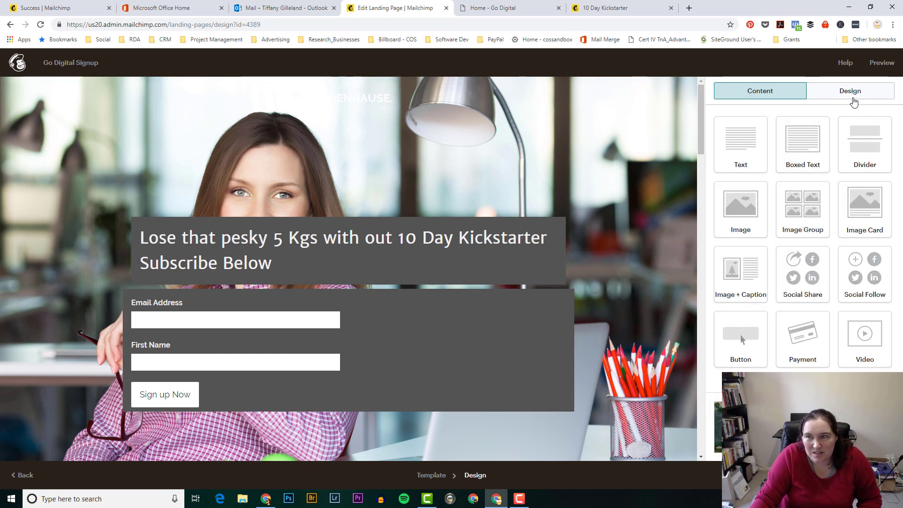
# Step: Preview the signup confirmation message, exit the preview, and close the signup form editor
pyautogui.click(851, 91)
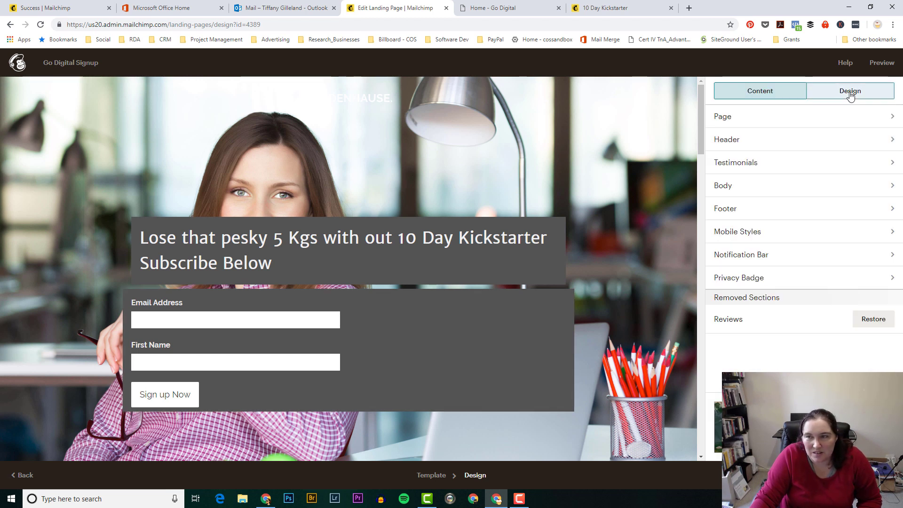
pyautogui.click(762, 92)
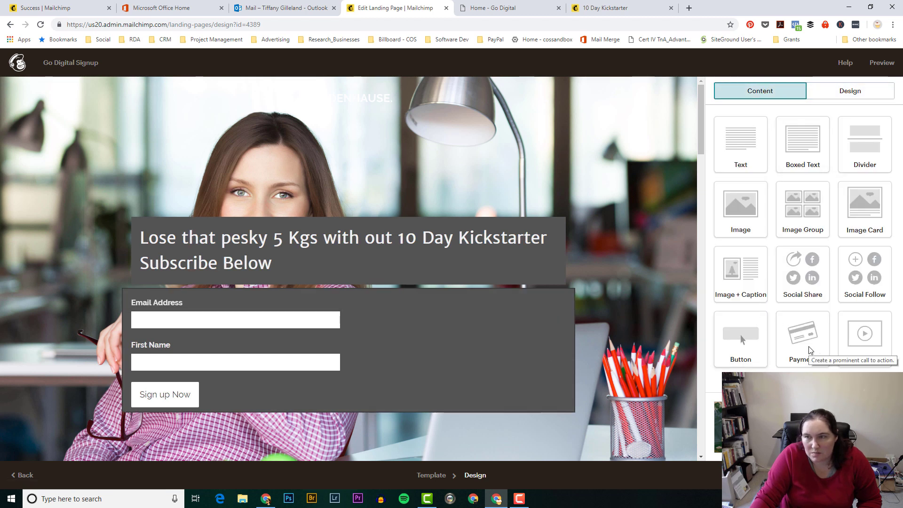
pyautogui.scroll(-3, 778, 361)
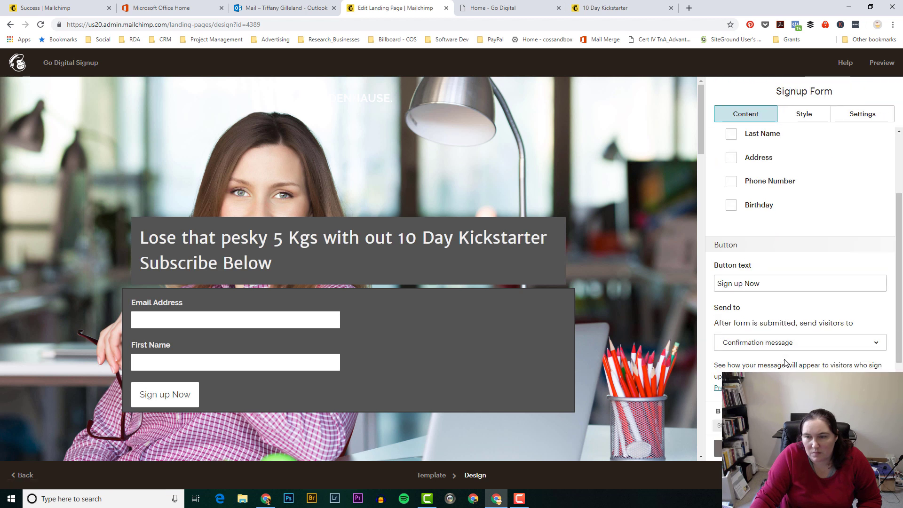
pyautogui.scroll(-2, 790, 362)
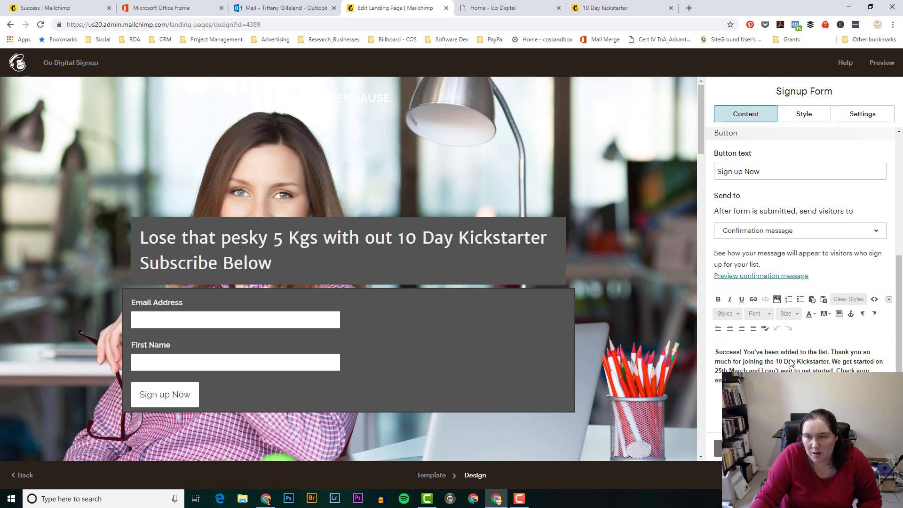
pyautogui.click(770, 276)
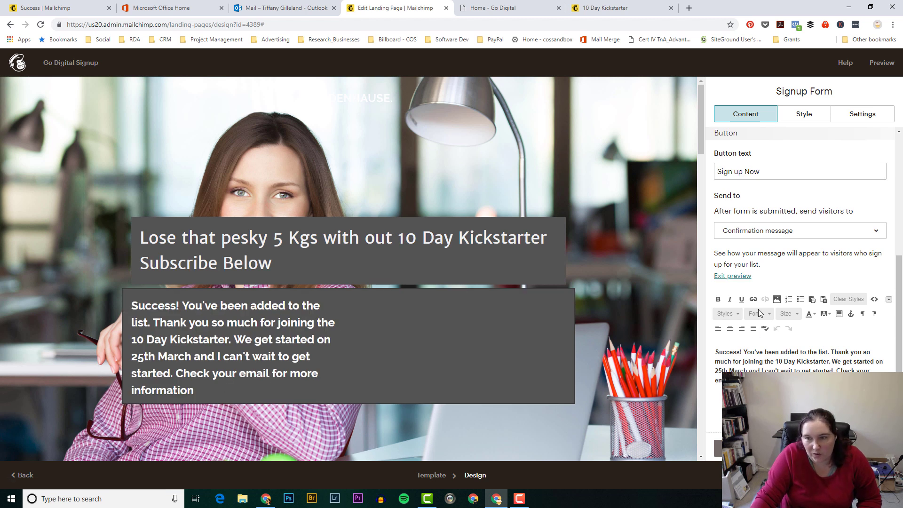
pyautogui.click(746, 278)
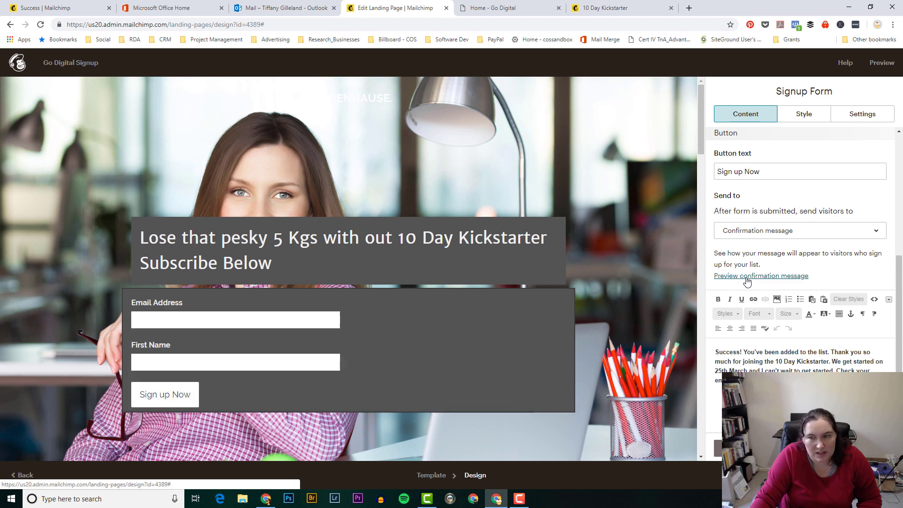
pyautogui.click(719, 448)
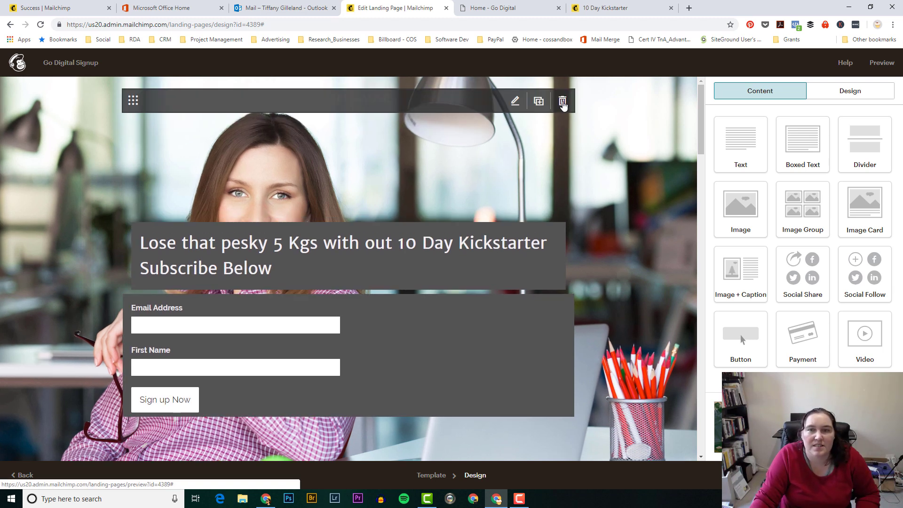
# Step: Delete the empty top block and add a Divider above the headline with Border top set to None
pyautogui.click(564, 99)
pyautogui.click(342, 308)
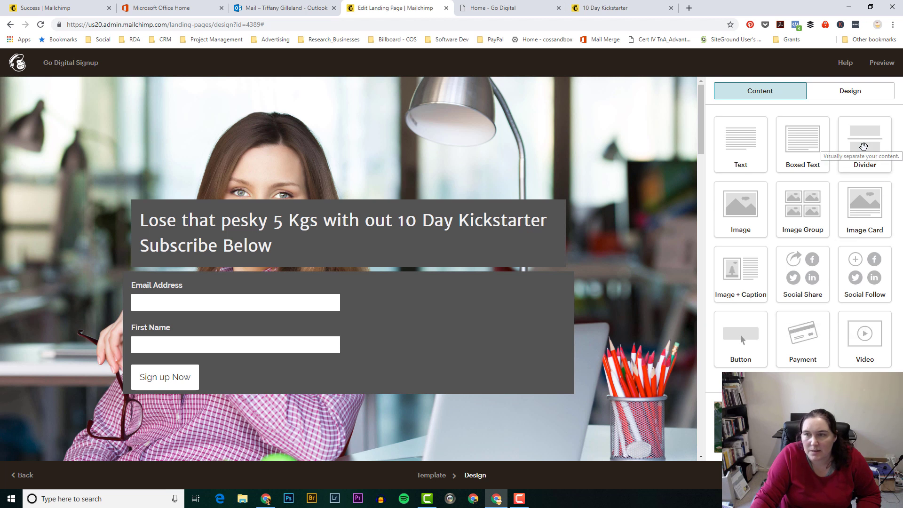
pyautogui.moveTo(864, 147); pyautogui.dragTo(338, 206)
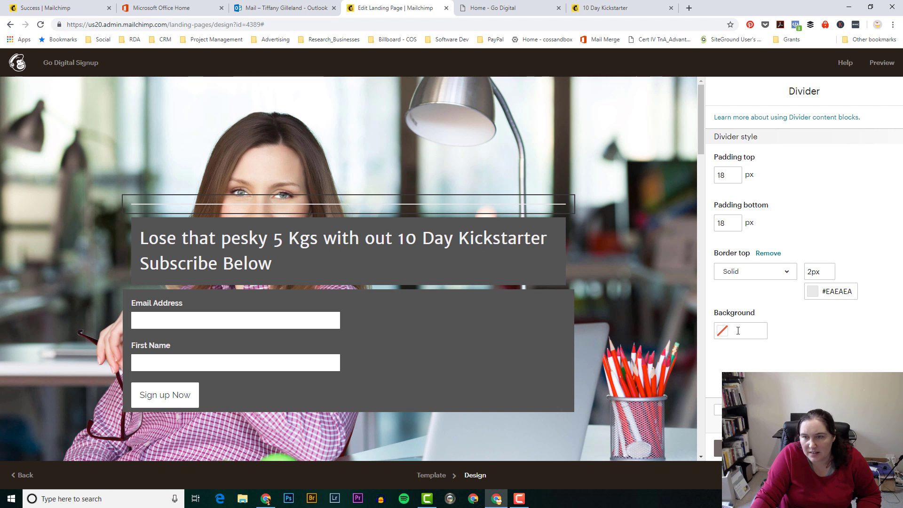
pyautogui.click(783, 279)
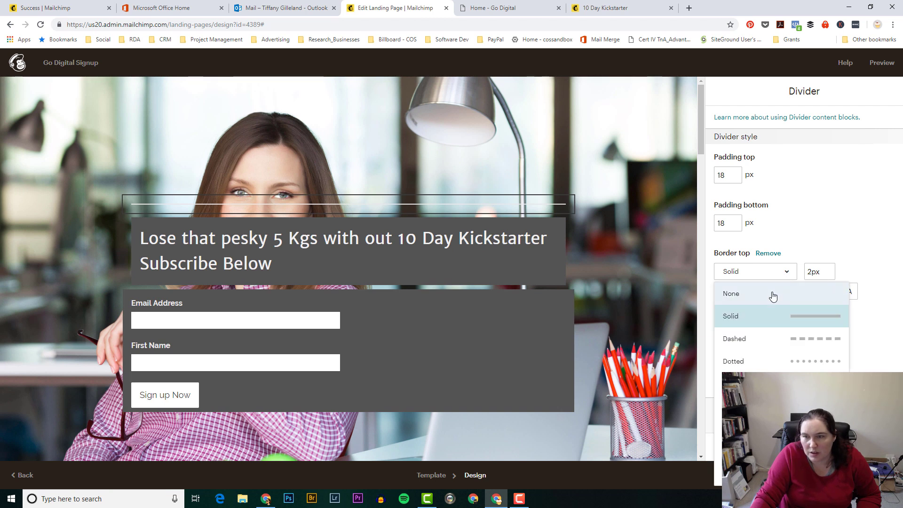
pyautogui.click(772, 294)
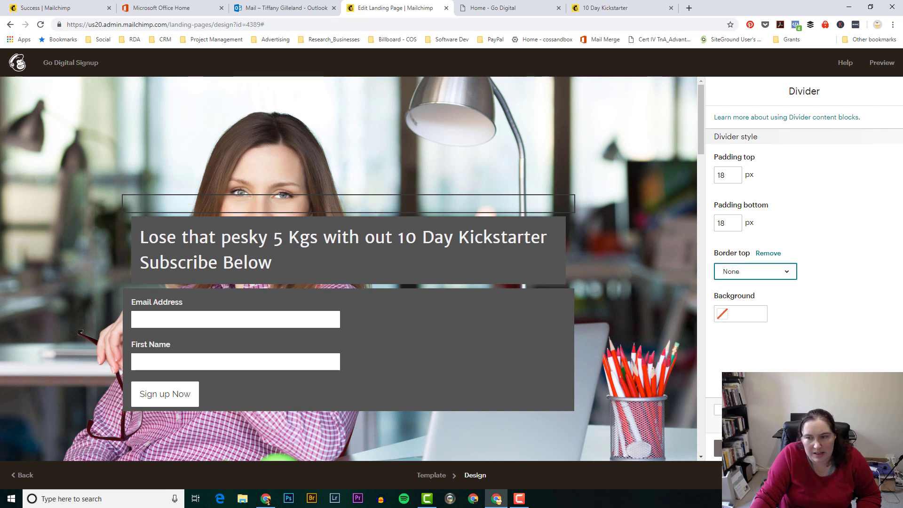
pyautogui.click(734, 449)
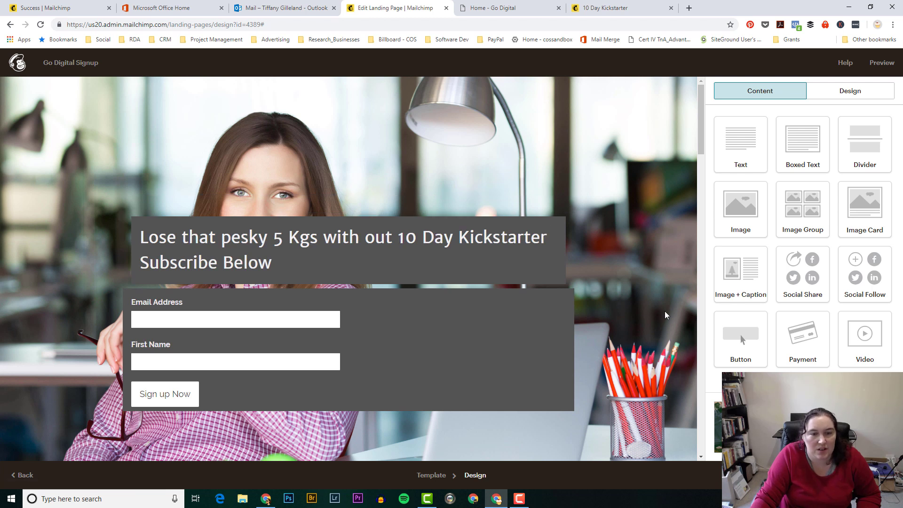
pyautogui.moveTo(372, 216)
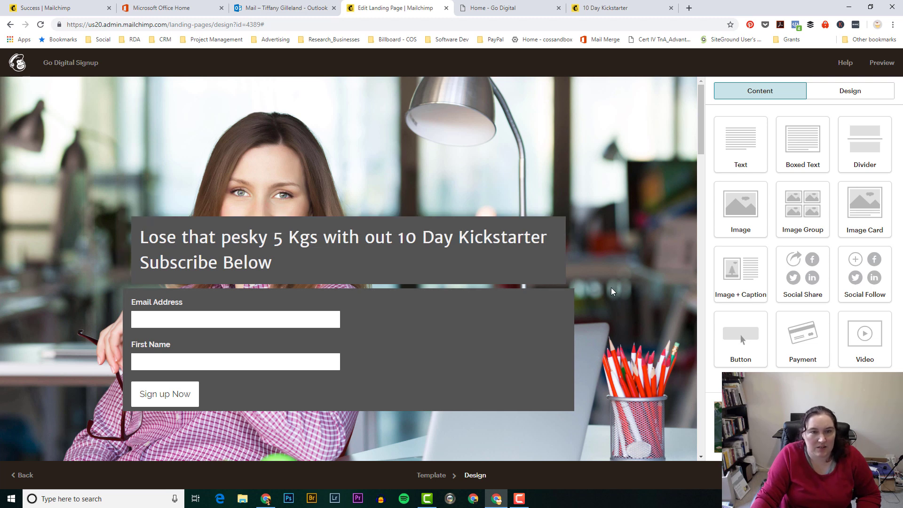
# Step: Review the 10 Day Kickstarter landing page, then publish it
pyautogui.scroll(-2, 611, 288)
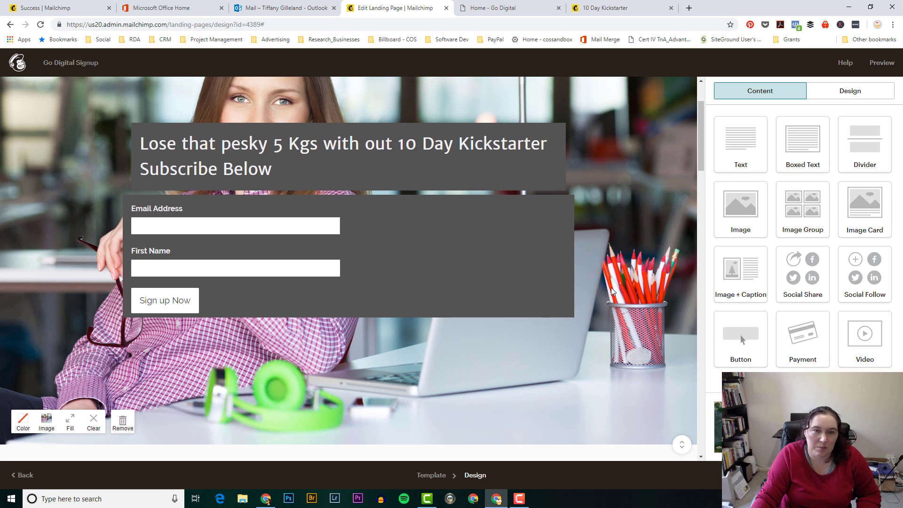
pyautogui.scroll(2, 611, 287)
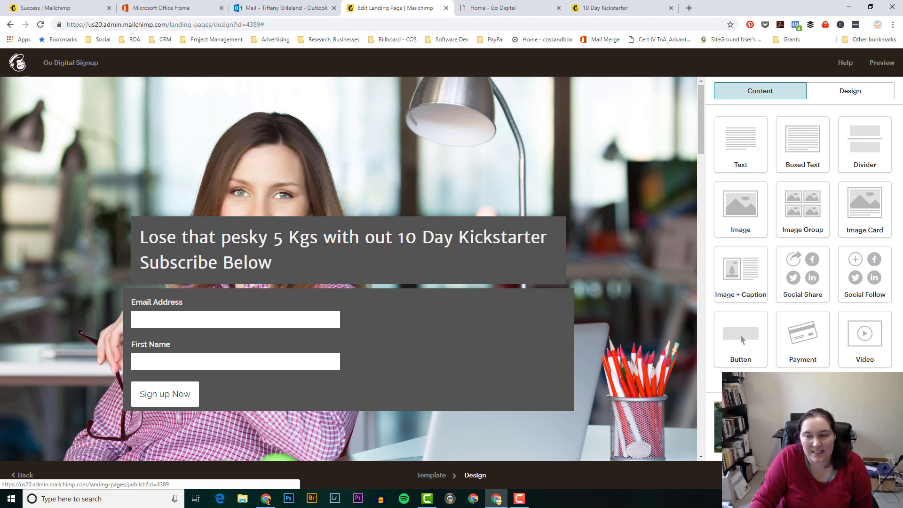
pyautogui.click(847, 476)
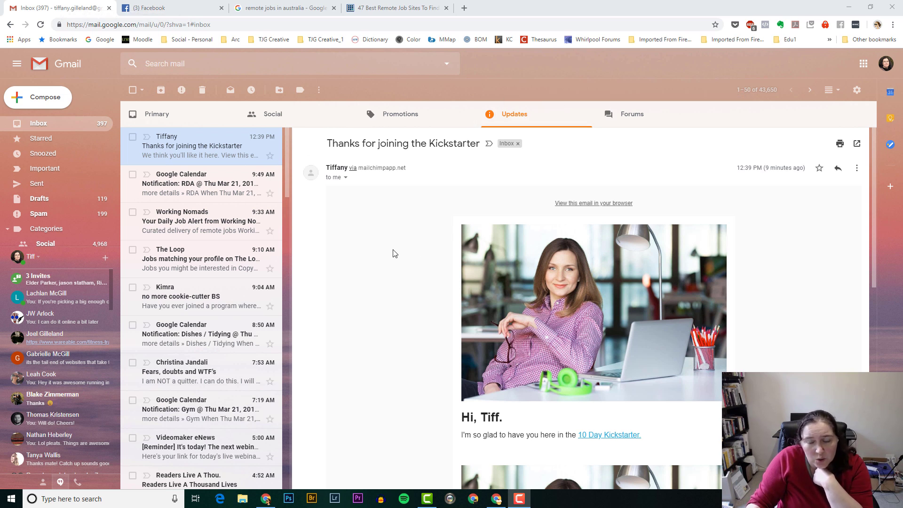
# Step: Scroll through the 'Thanks for joining the Kickstarter' email to its footer and back
pyautogui.scroll(-3, 394, 254)
pyautogui.scroll(3, 394, 254)
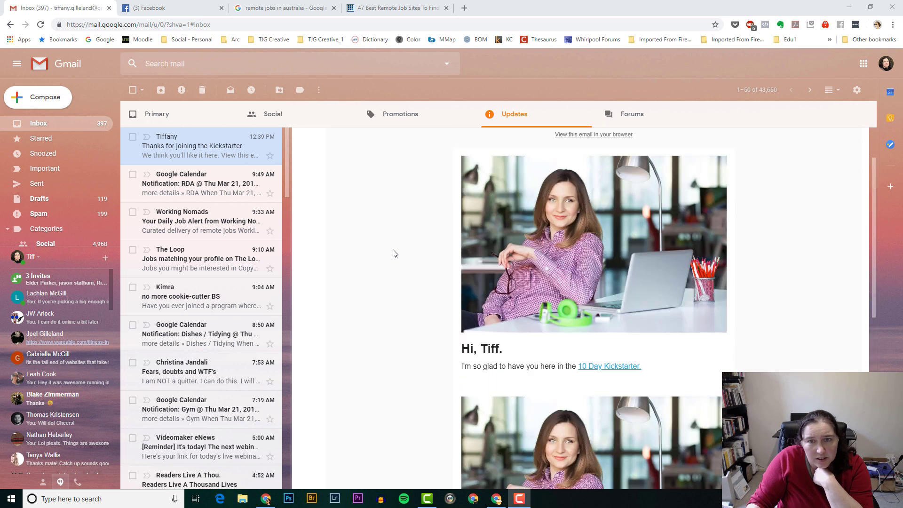
pyautogui.scroll(-9, 394, 254)
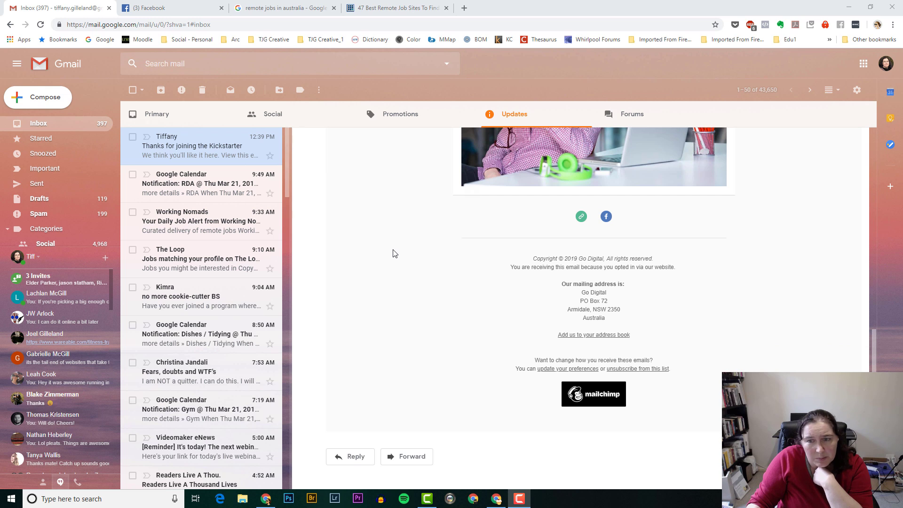
pyautogui.scroll(10, 394, 254)
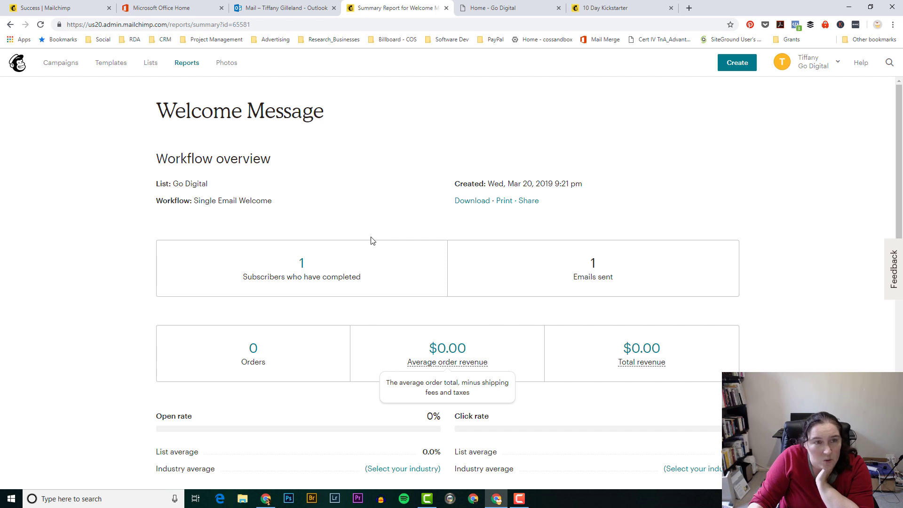
# Step: Open Manage contacts for the Go Digital list and view all its contacts
pyautogui.click(151, 66)
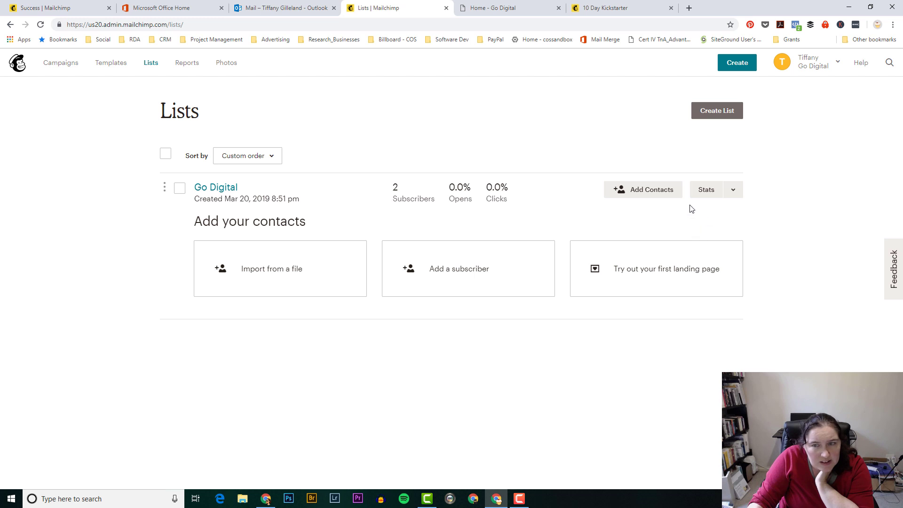
pyautogui.click(735, 194)
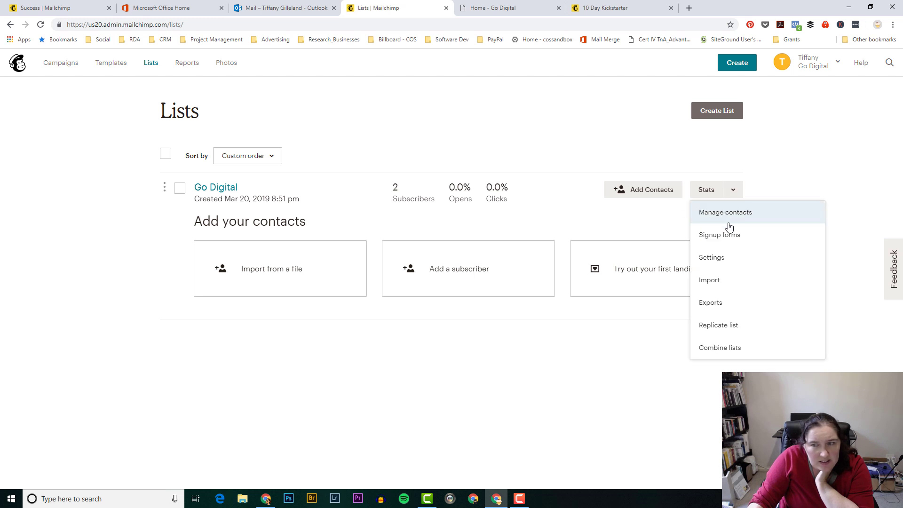
pyautogui.click(756, 219)
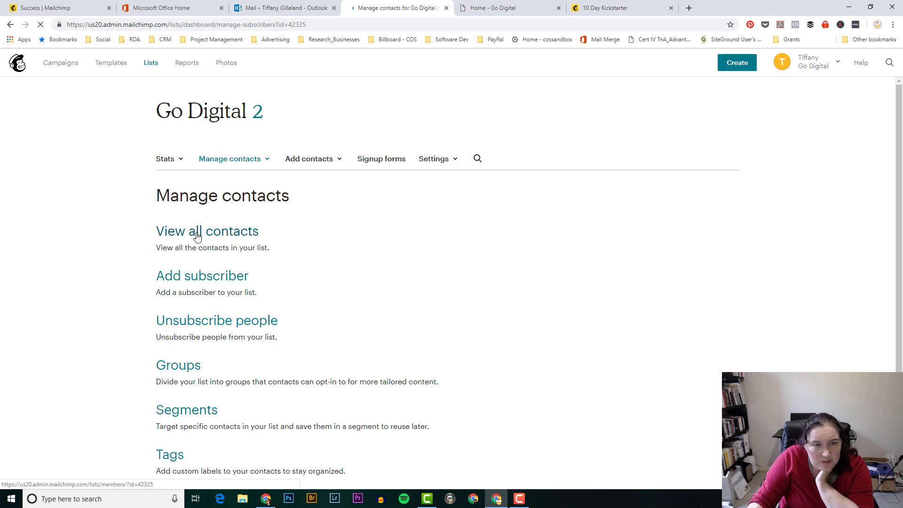
pyautogui.click(197, 236)
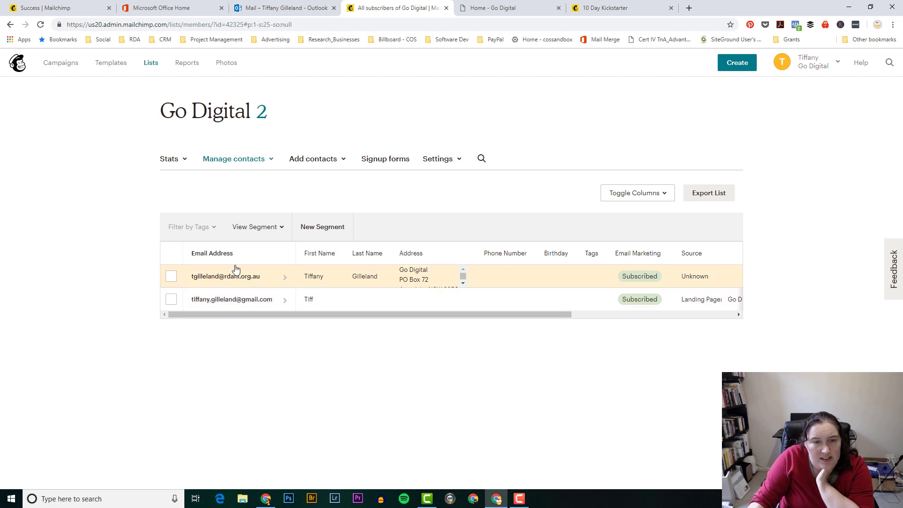
pyautogui.click(171, 301)
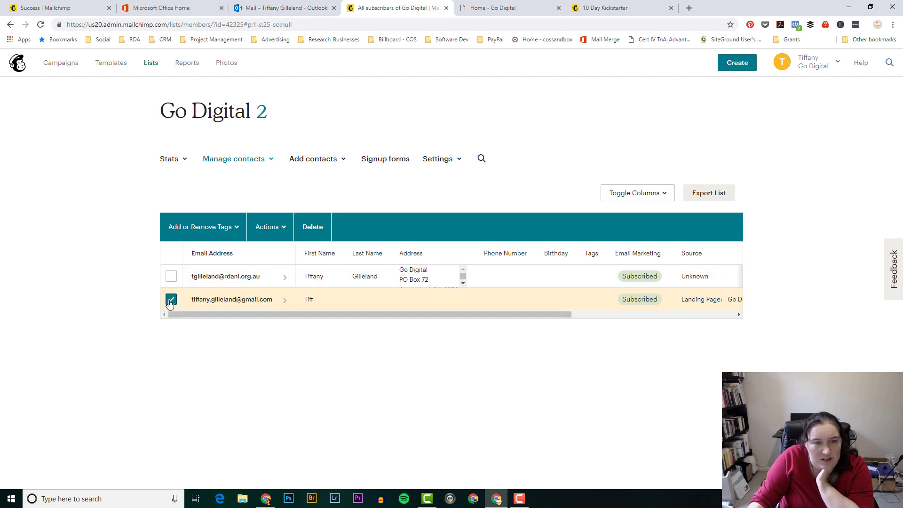
pyautogui.click(313, 228)
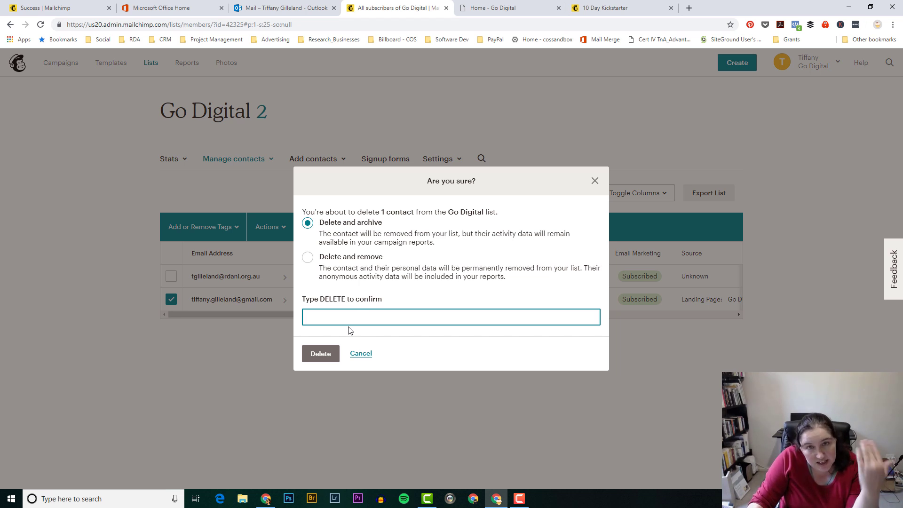
pyautogui.click(361, 354)
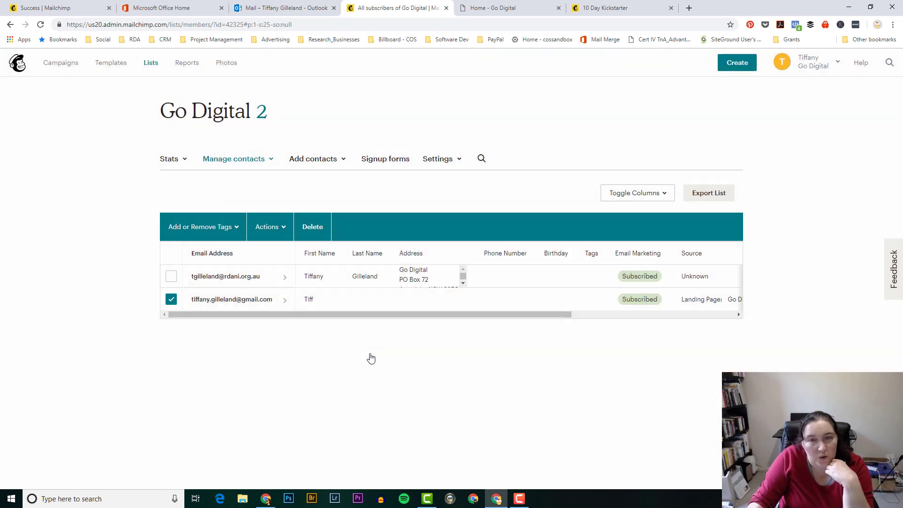